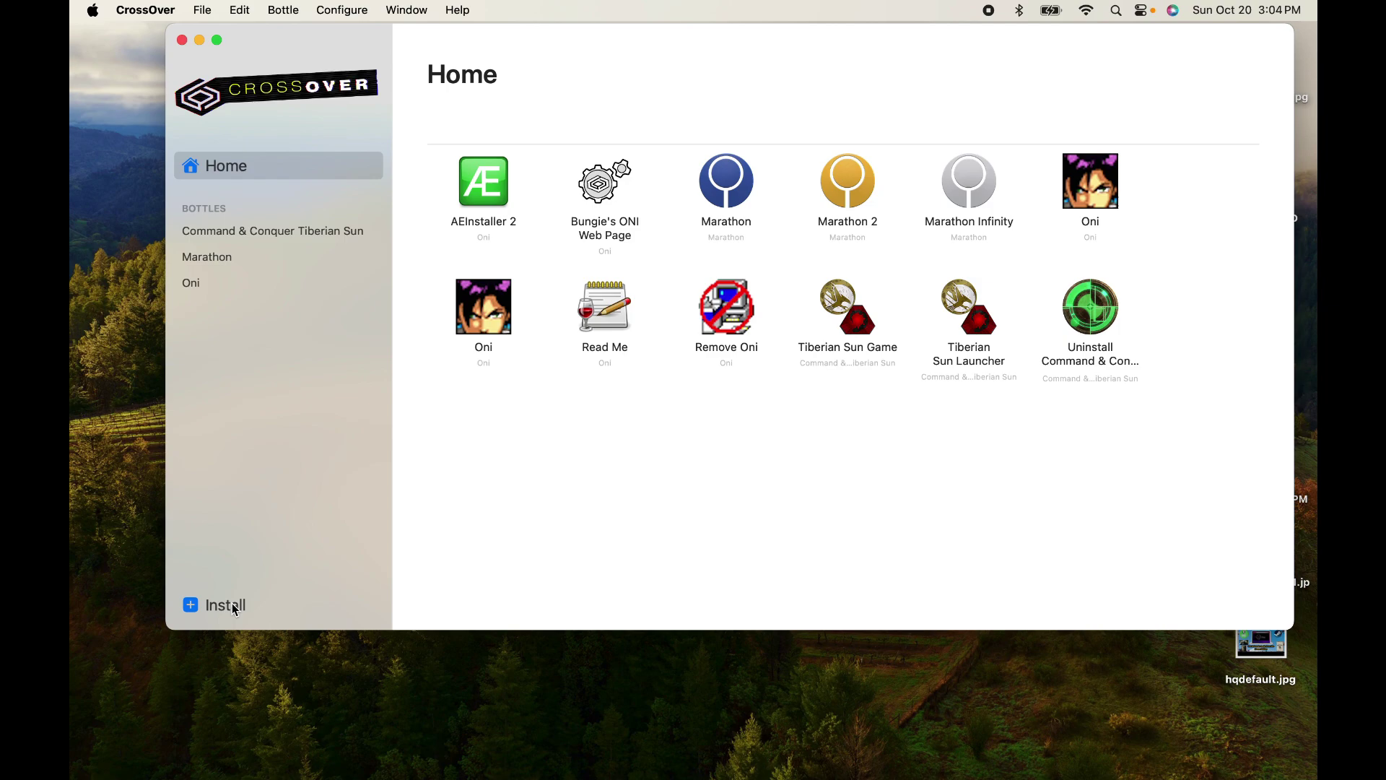
# - Move and enlarge the CrossOver window, then quit CrossOver
pyautogui.moveTo(704, 76); pyautogui.dragTo(638, 40)
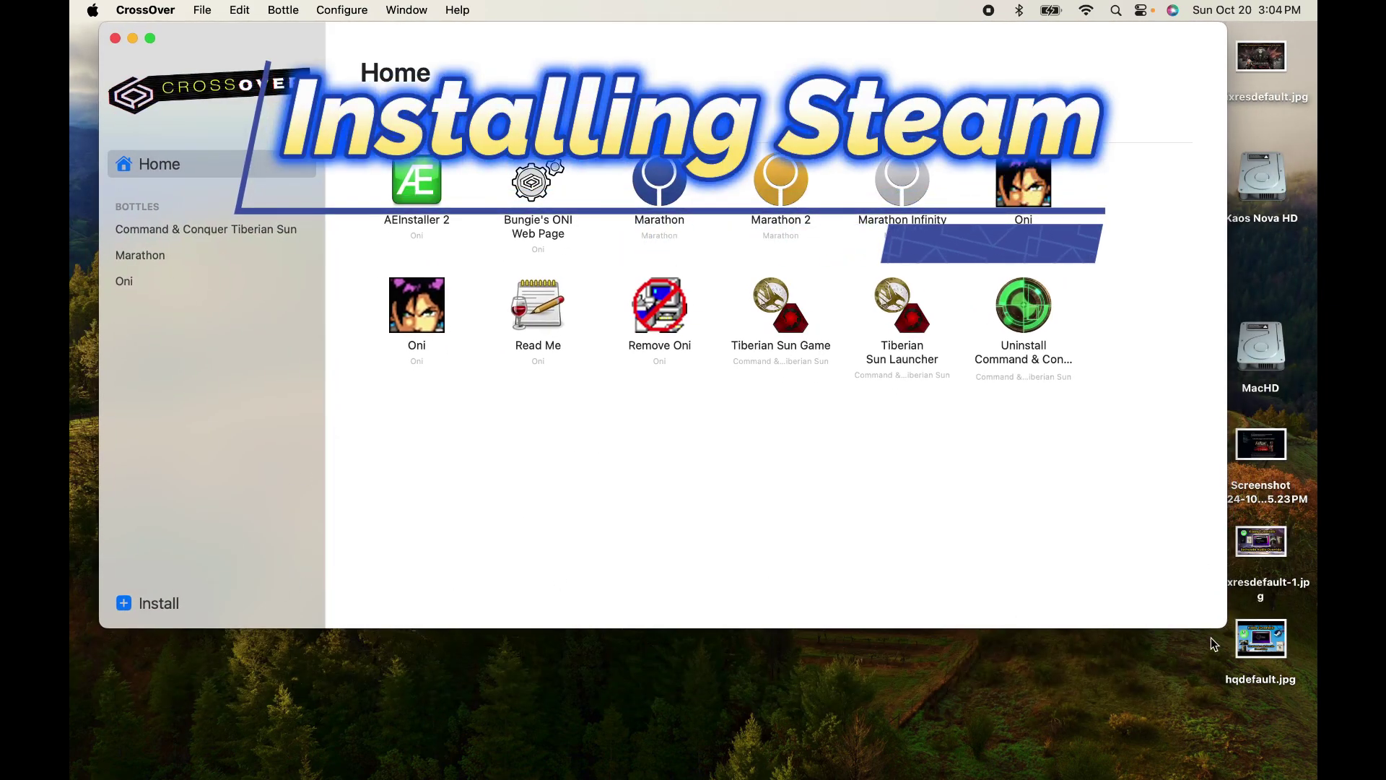
pyautogui.moveTo(1218, 623); pyautogui.dragTo(1308, 722)
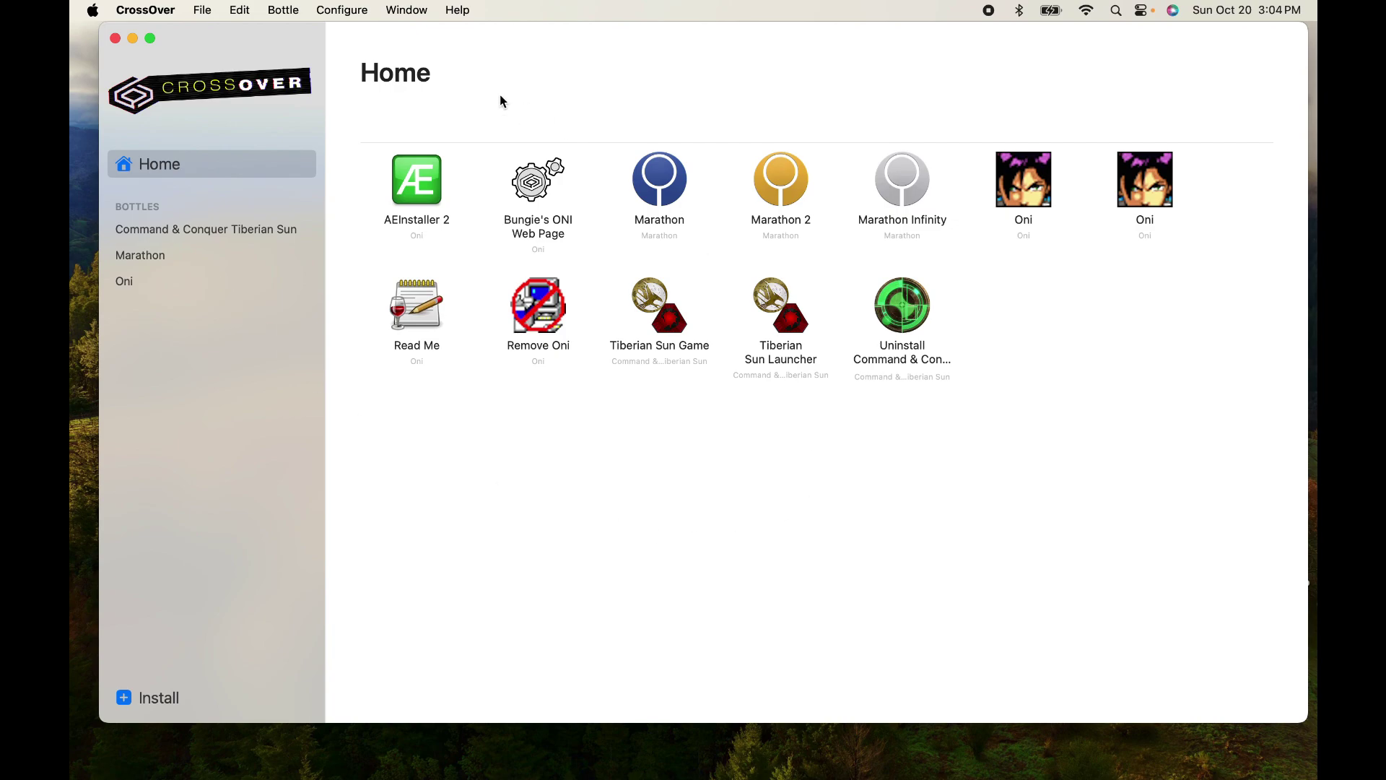
pyautogui.click(164, 8)
pyautogui.click(160, 208)
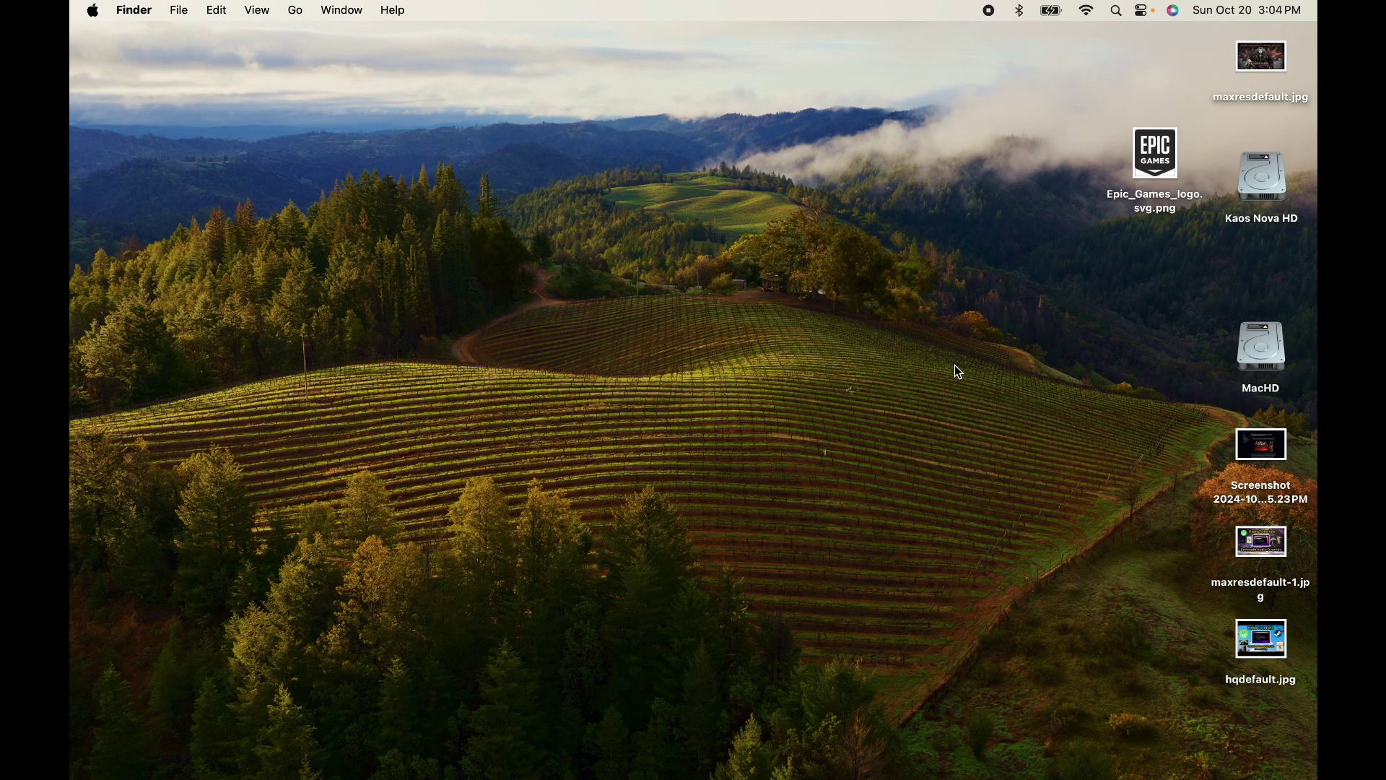
# - Search the install catalogue for 'Steam' and start installing the Steam entry
pyautogui.moveTo(841, 776)
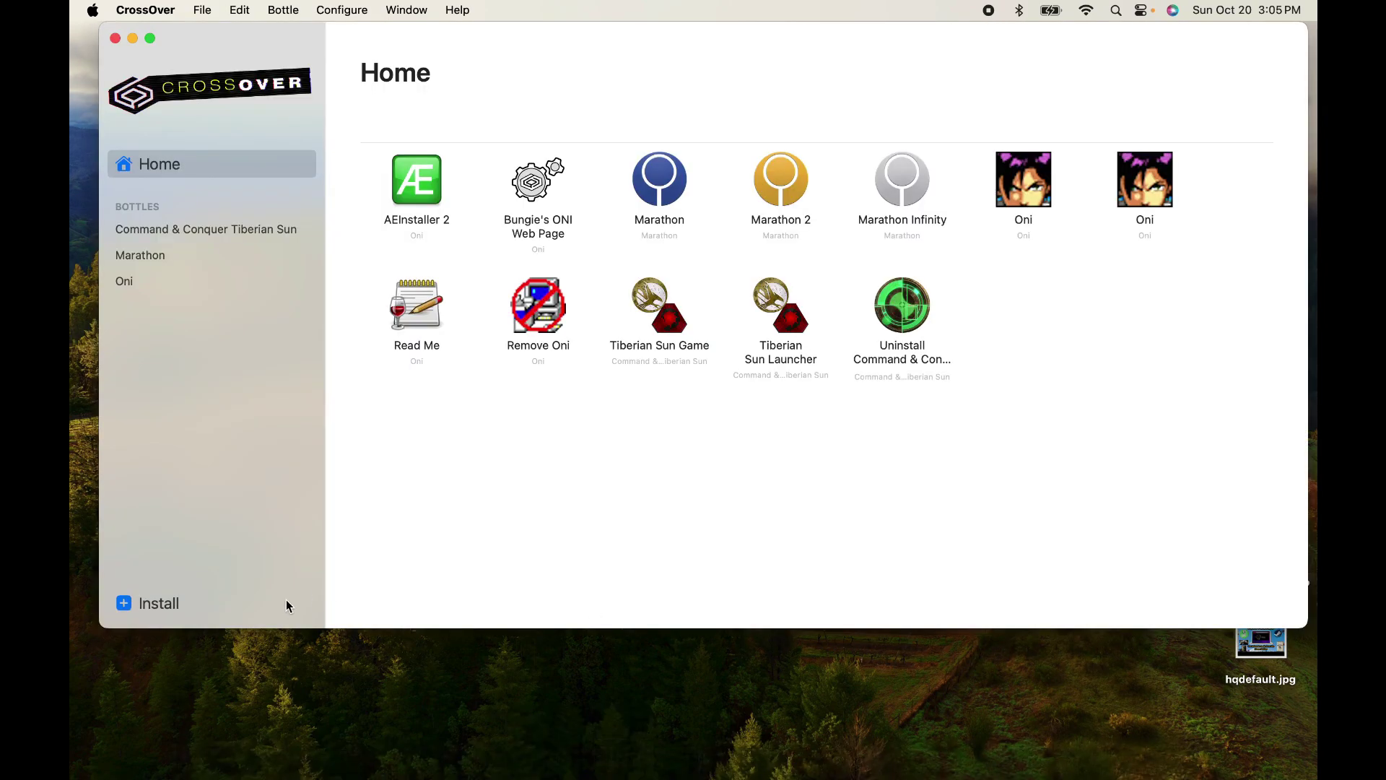
pyautogui.click(185, 613)
pyautogui.write('Steam')
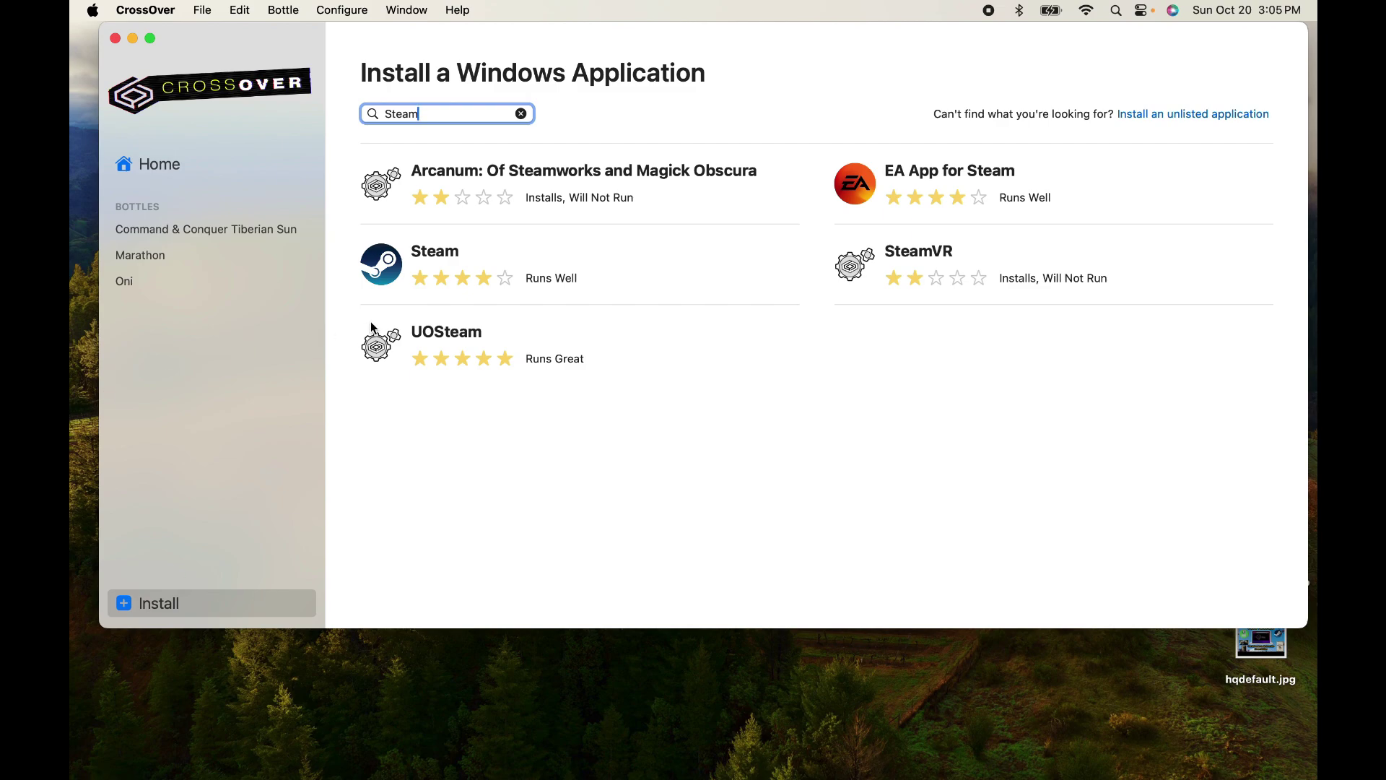
pyautogui.click(384, 265)
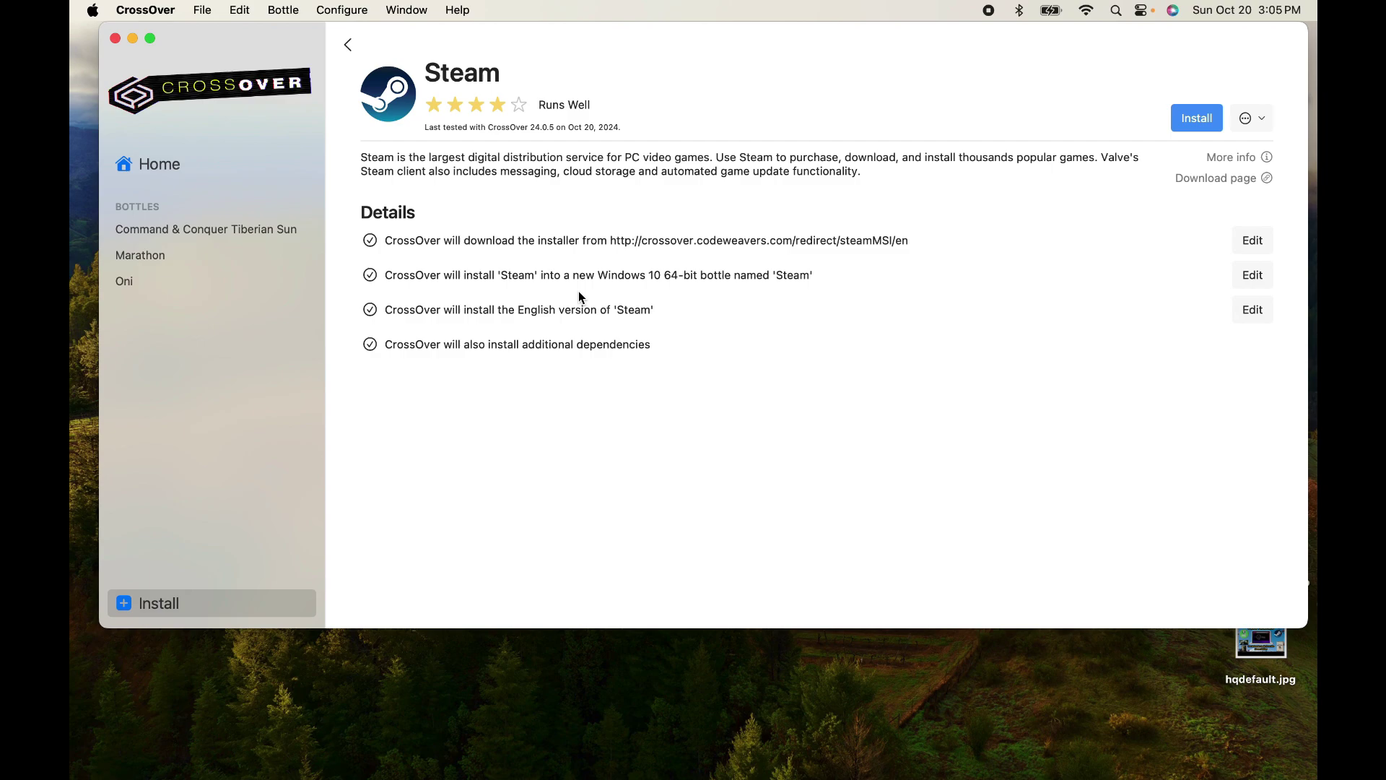
pyautogui.click(1189, 121)
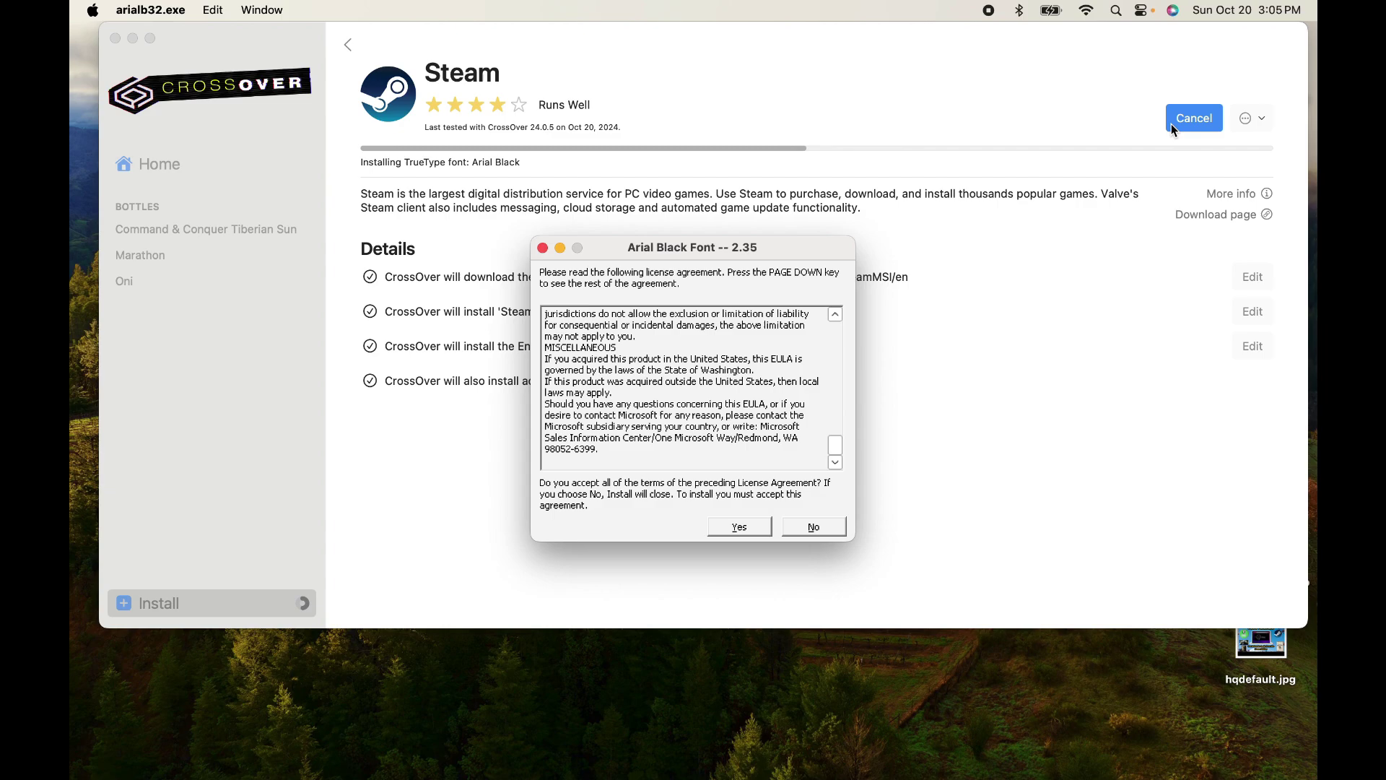
# - Accept the Arial Black, Arial, Andale Mono, Webdings and Comic Sans MS font licenses
pyautogui.click(744, 526)
pyautogui.click(751, 525)
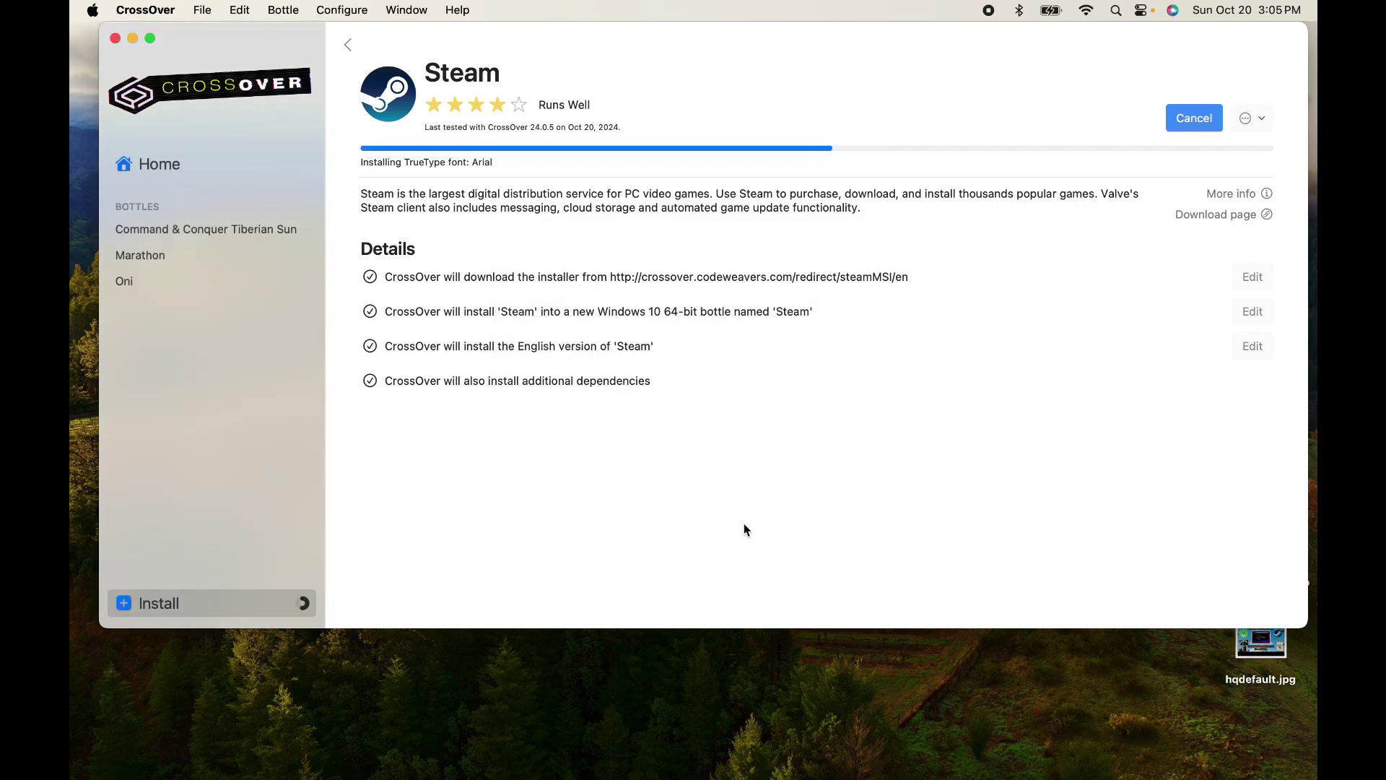
pyautogui.click(760, 524)
pyautogui.click(665, 522)
pyautogui.click(665, 522)
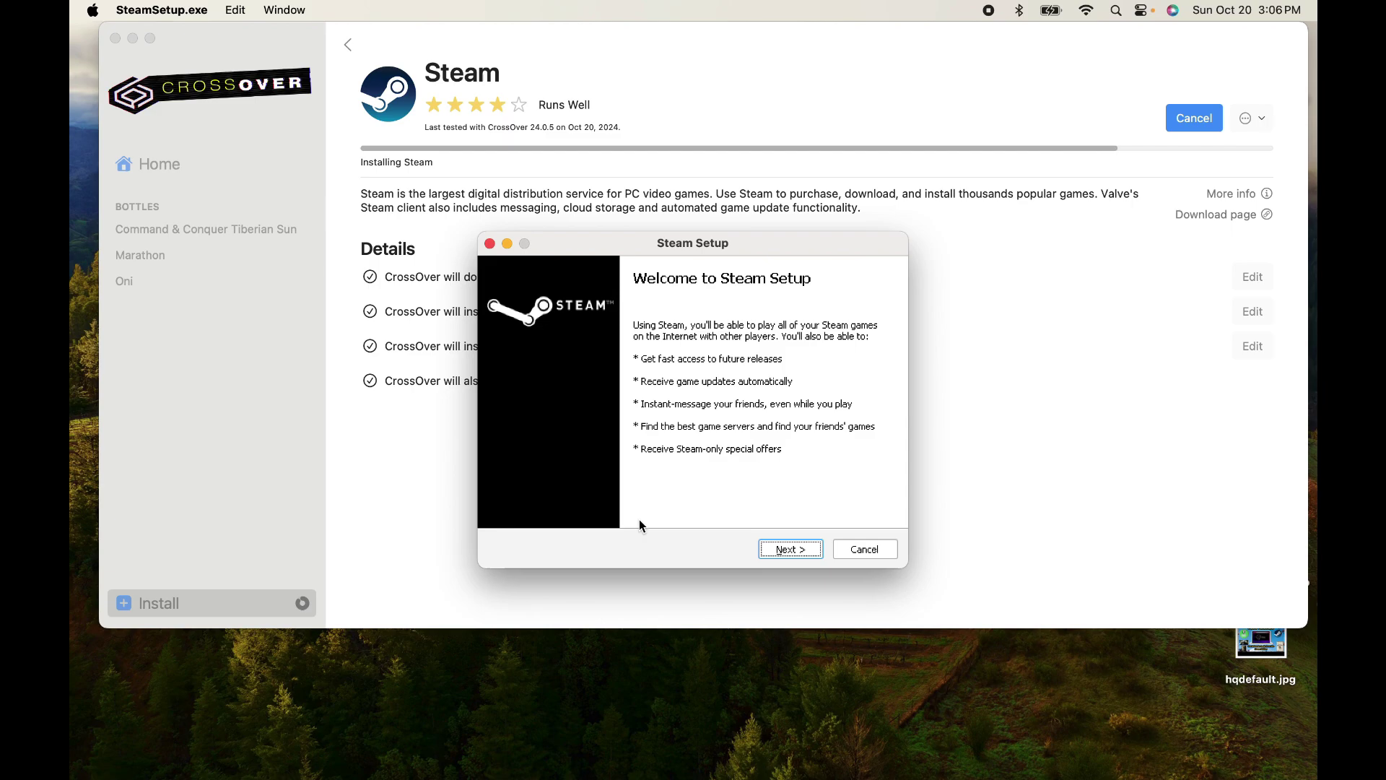
# - Step through Steam Setup with English and the default folder, then finish and launch Steam
pyautogui.click(796, 550)
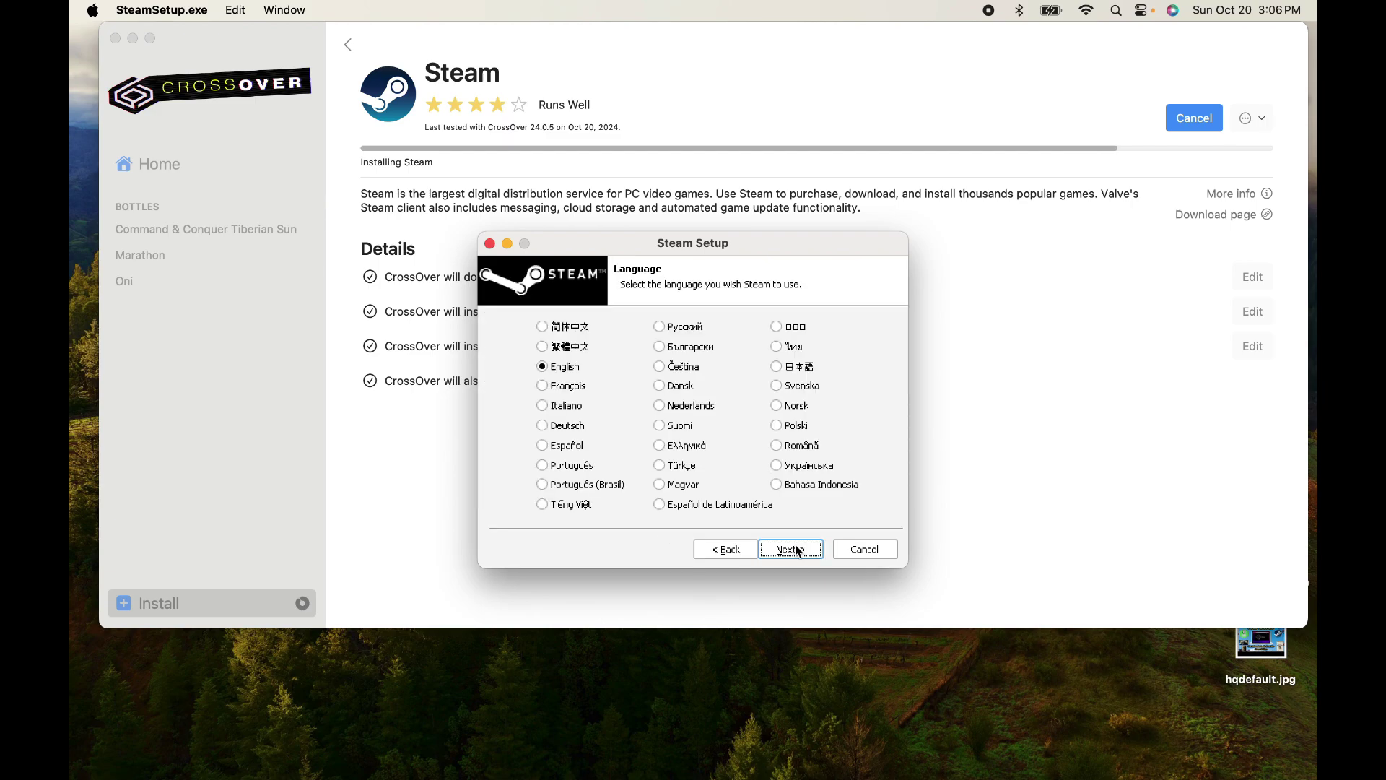
pyautogui.click(796, 550)
pyautogui.click(797, 550)
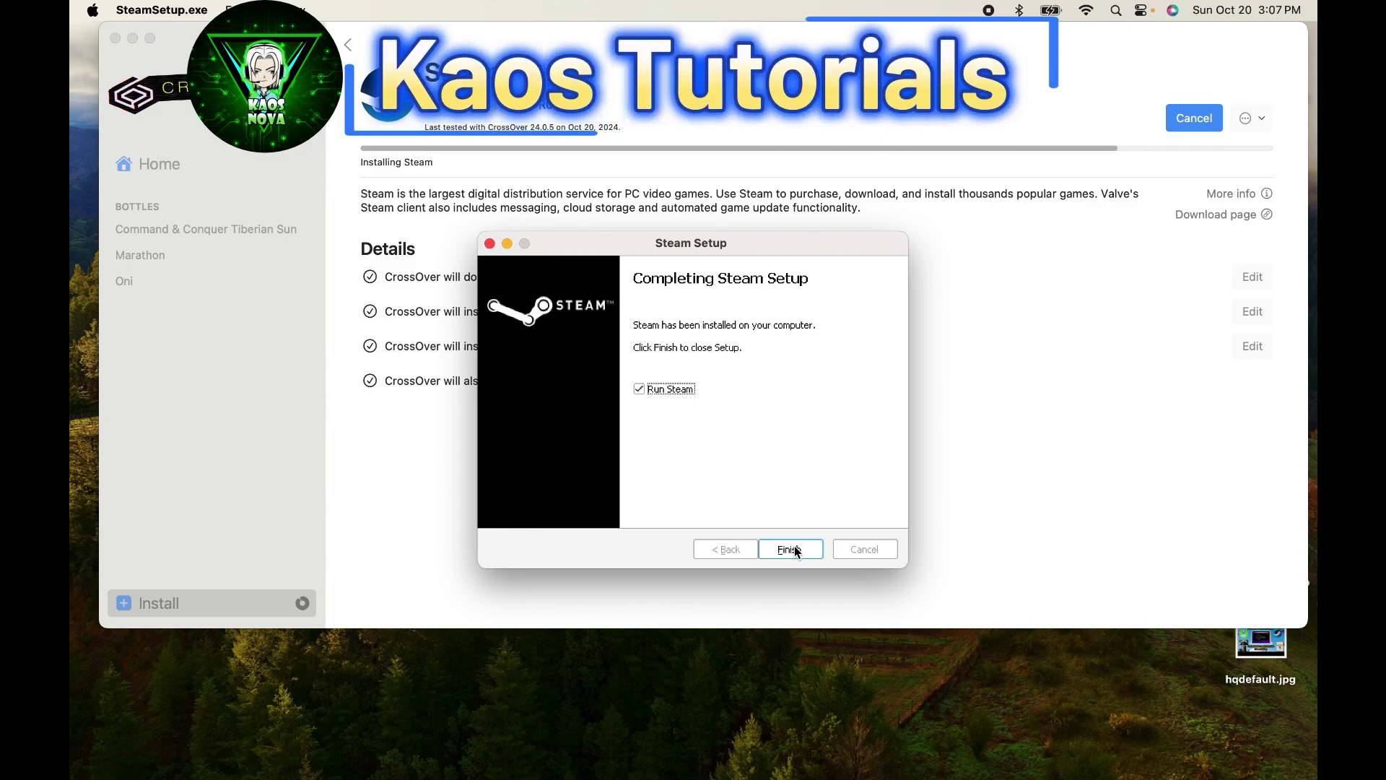
pyautogui.click(790, 549)
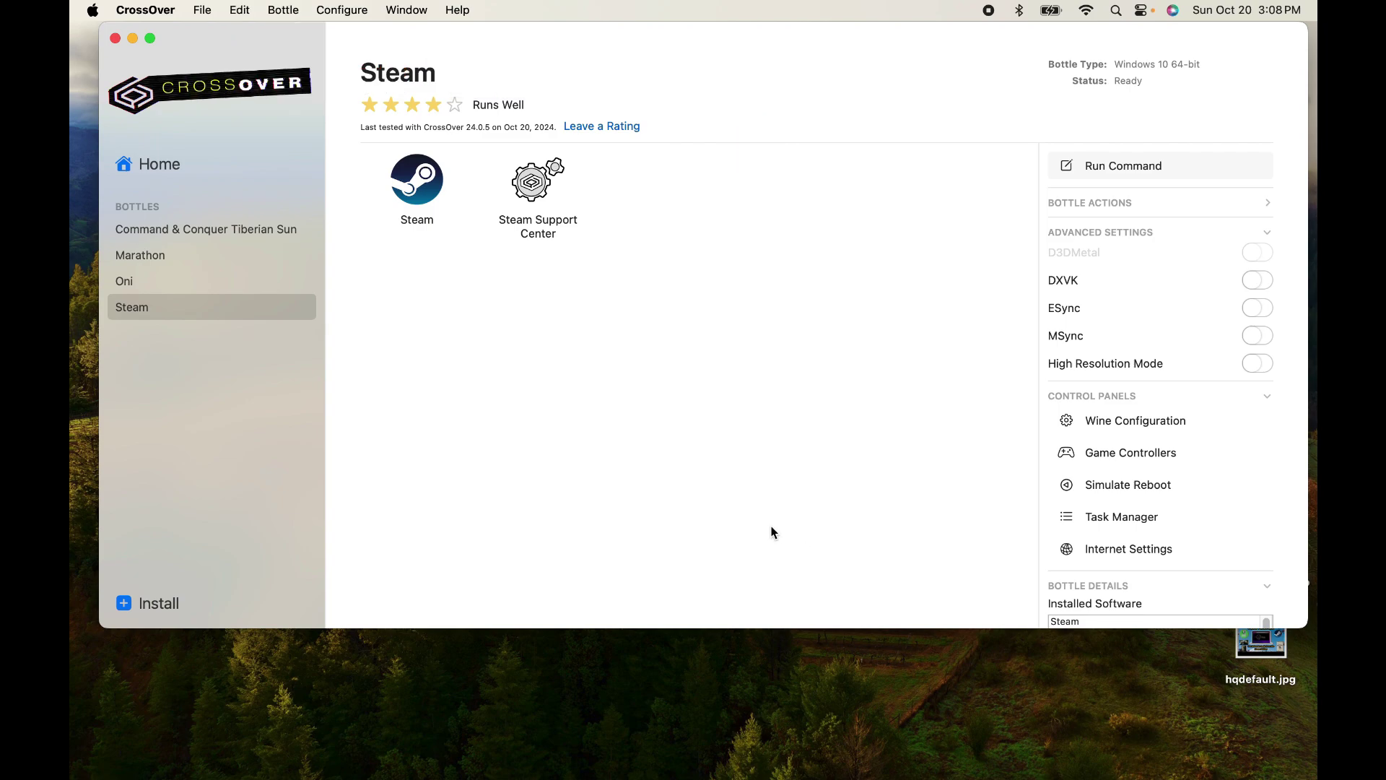
pyautogui.moveTo(1061, 777)
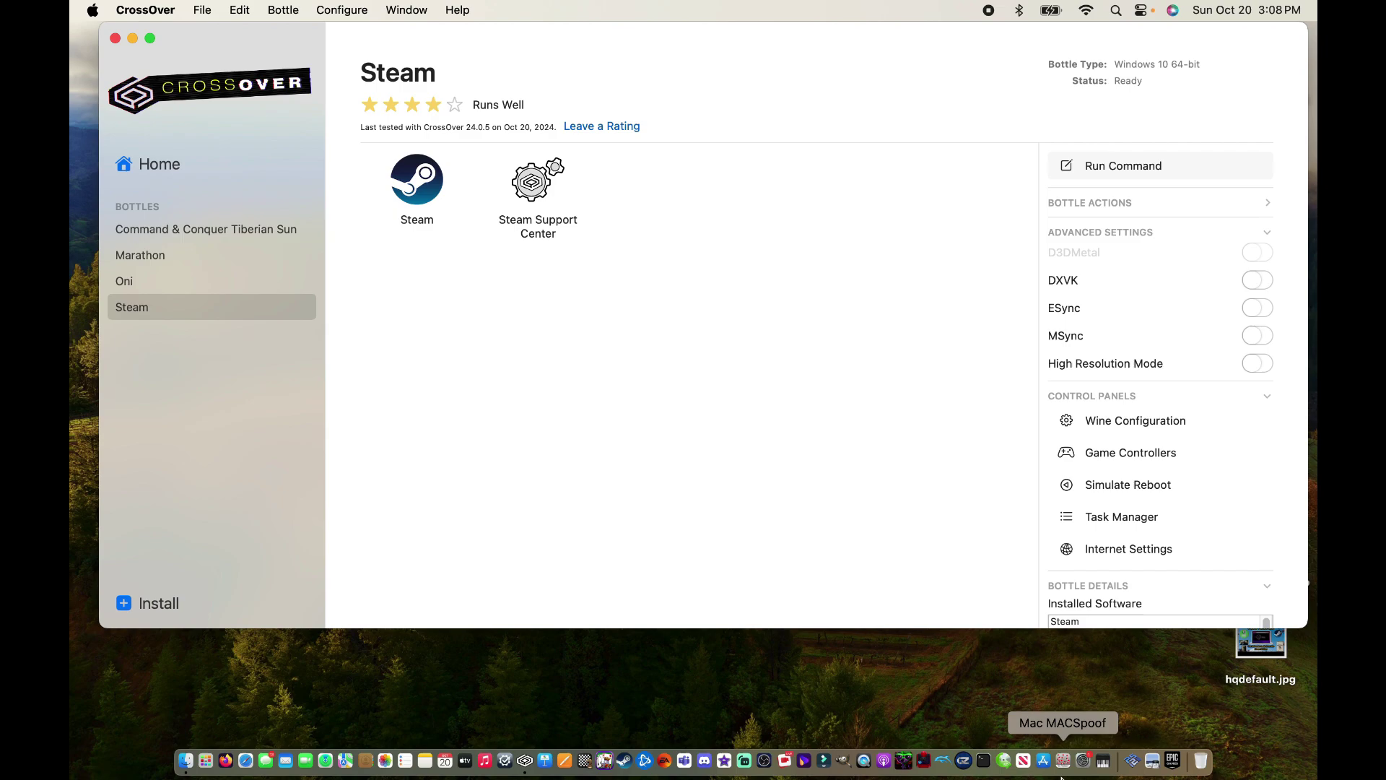
pyautogui.doubleClick(421, 182)
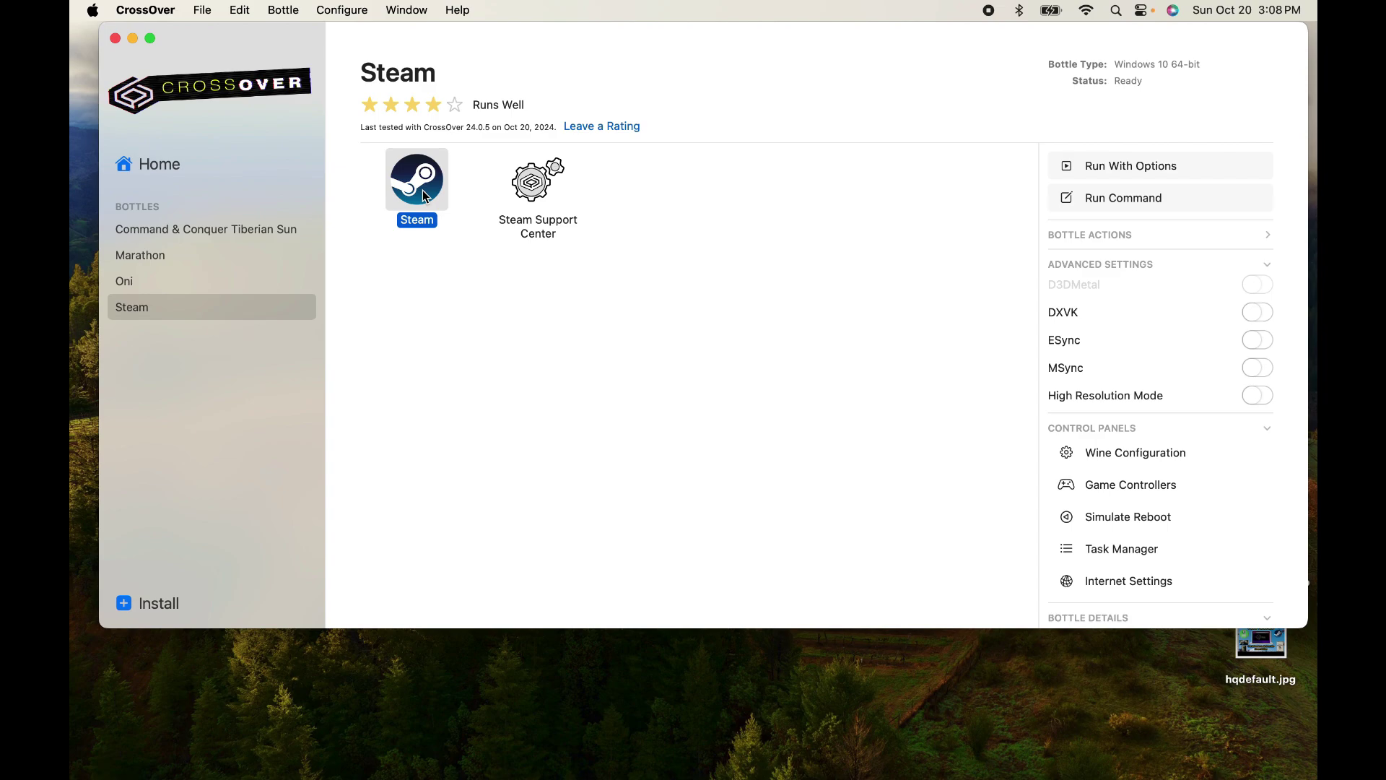
pyautogui.moveTo(1107, 776)
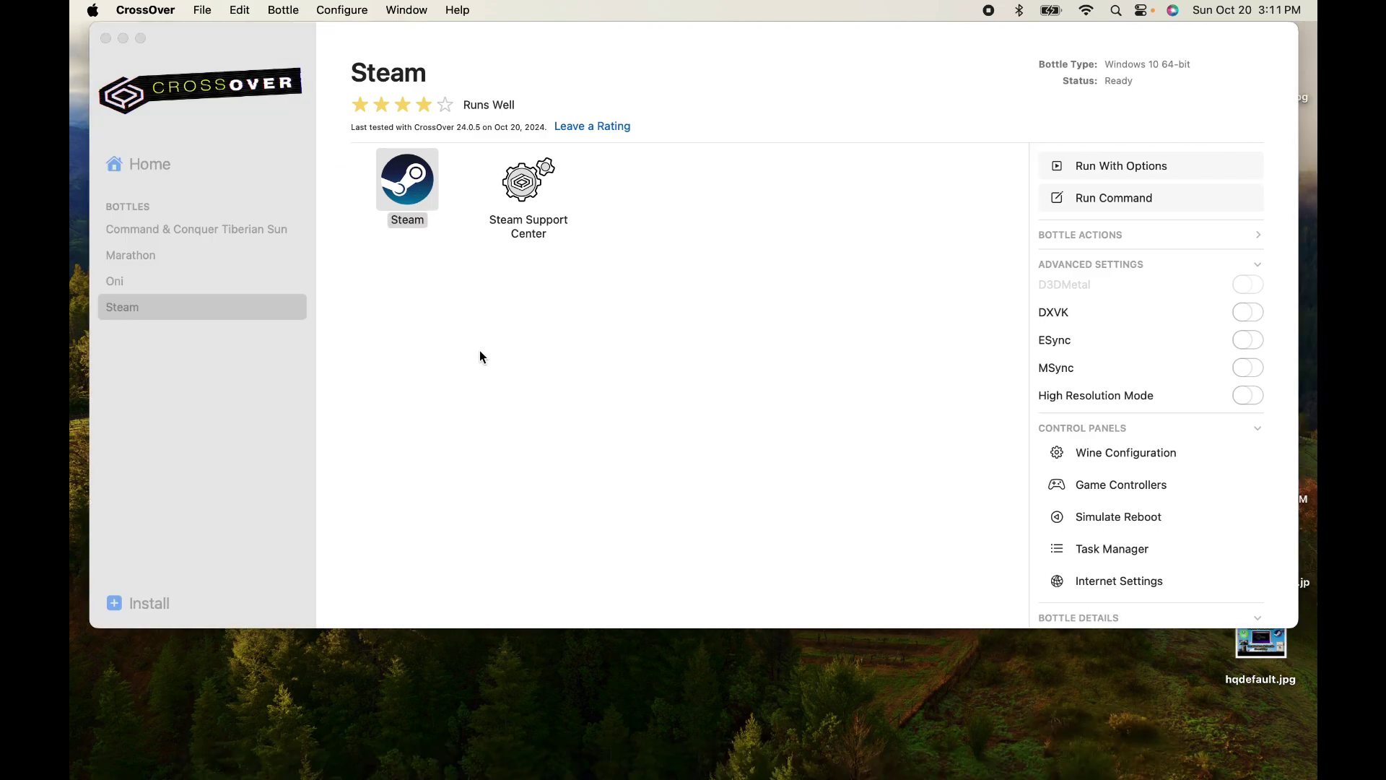
pyautogui.click(475, 347)
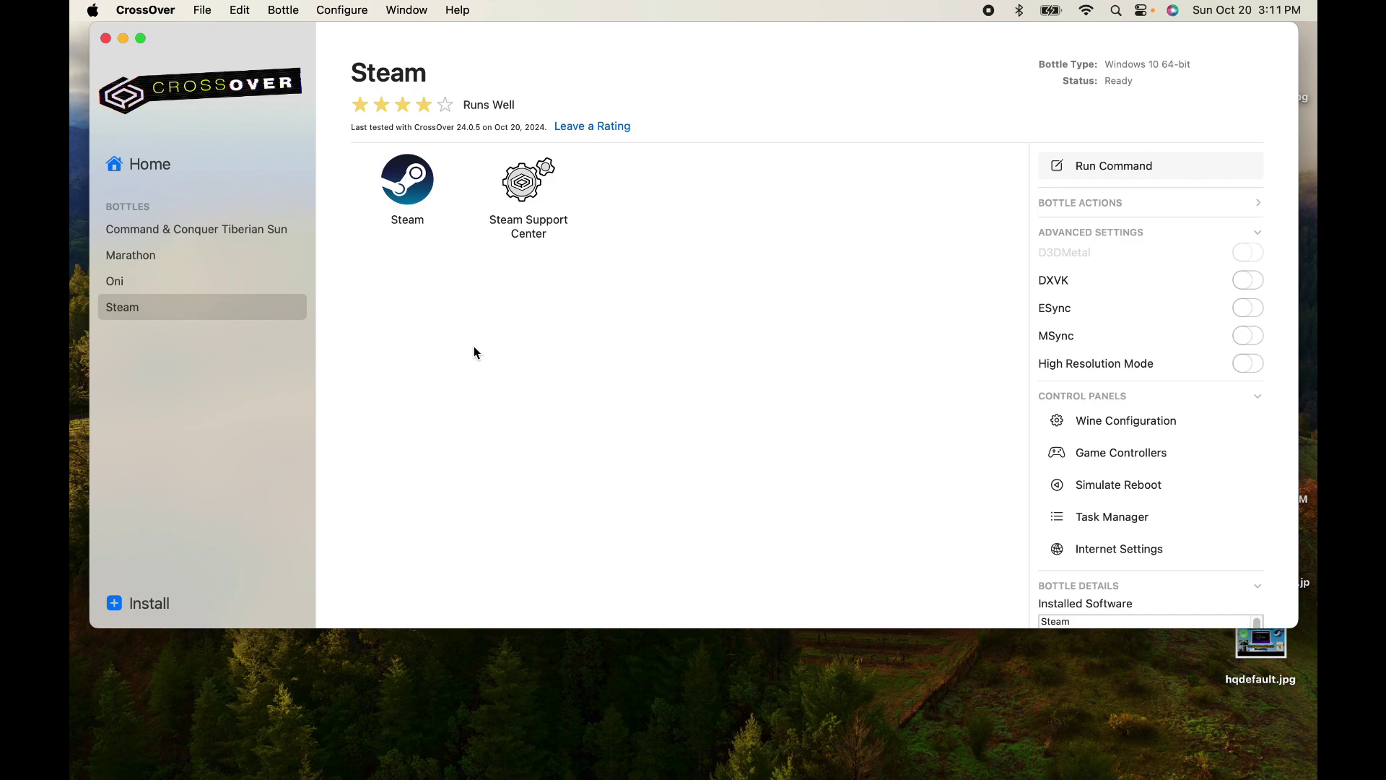
# - Search '64', choose 64-bit Dependencies, target the Steam bottle and start the install
pyautogui.click(202, 604)
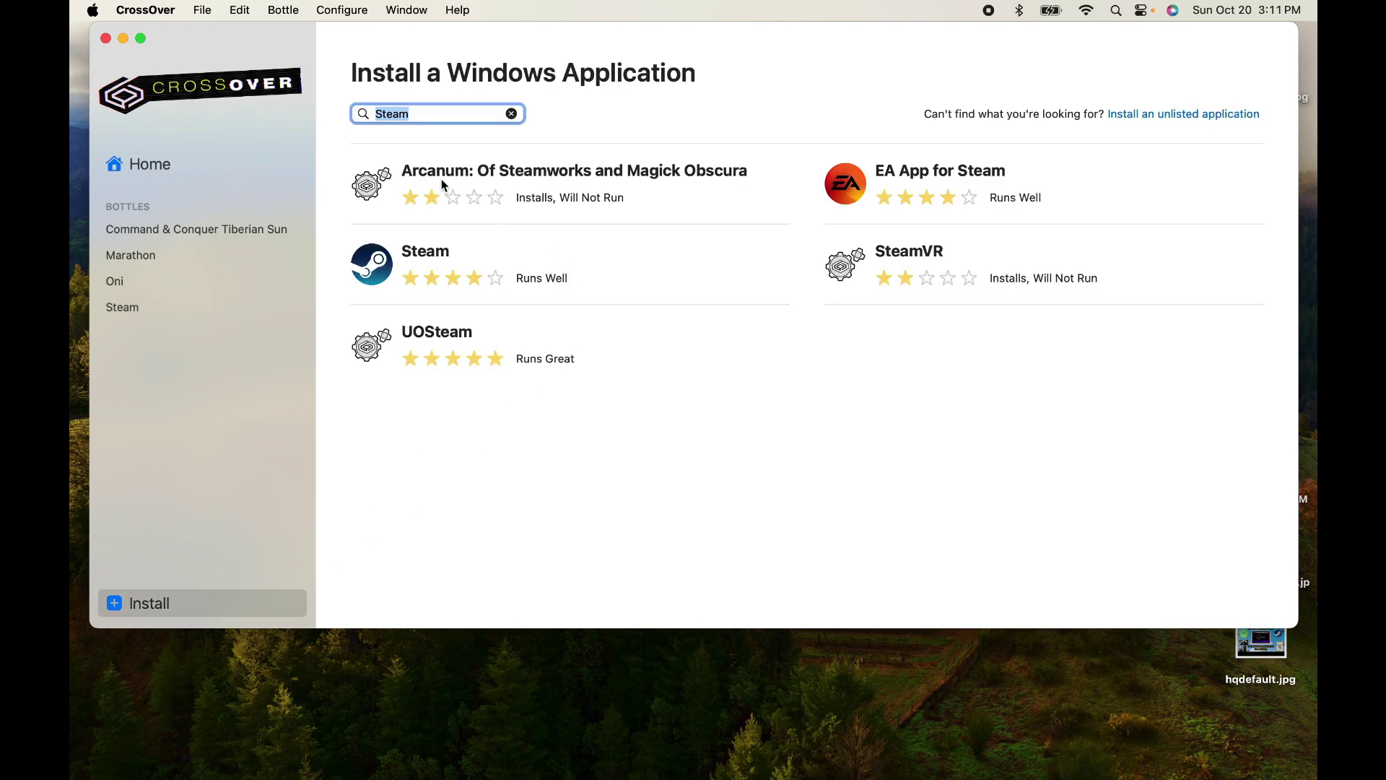
pyautogui.write('64')
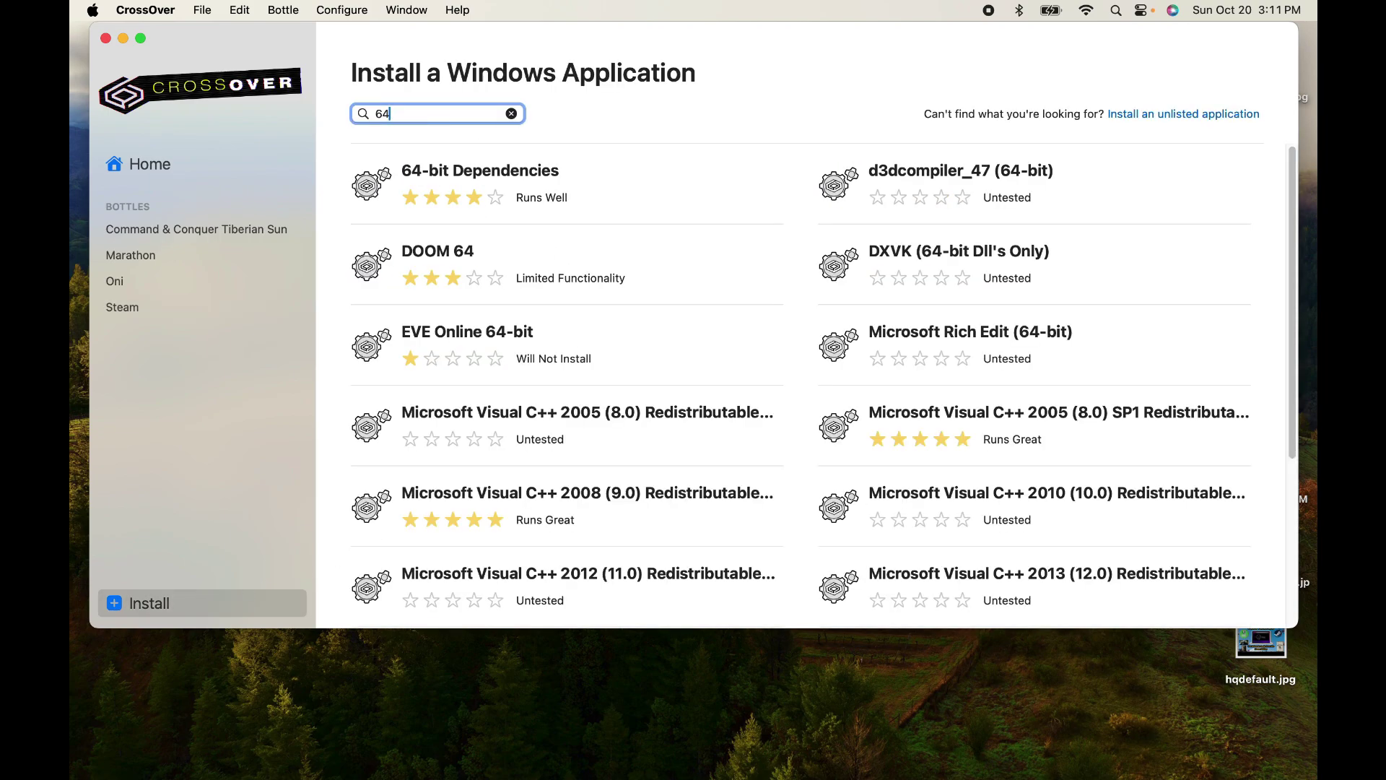
pyautogui.click(635, 195)
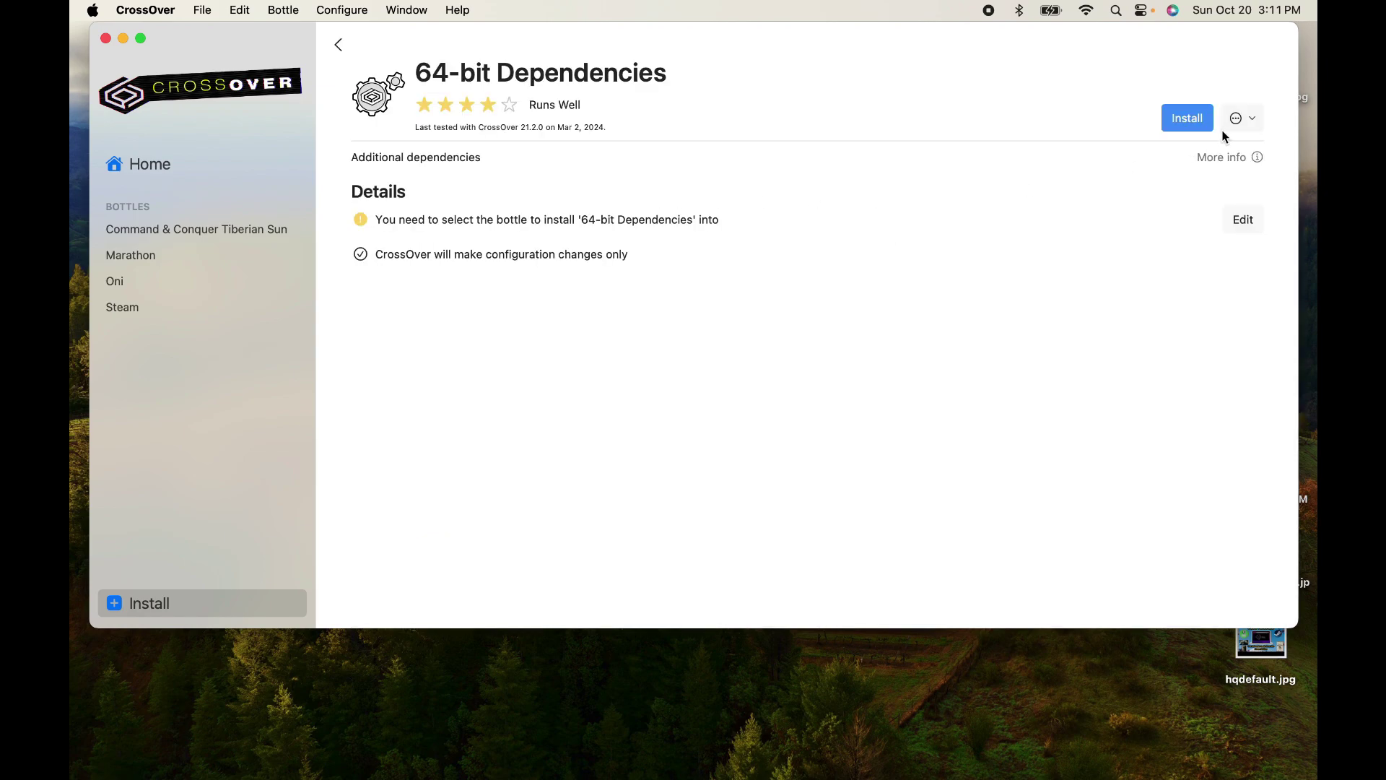
pyautogui.click(1236, 218)
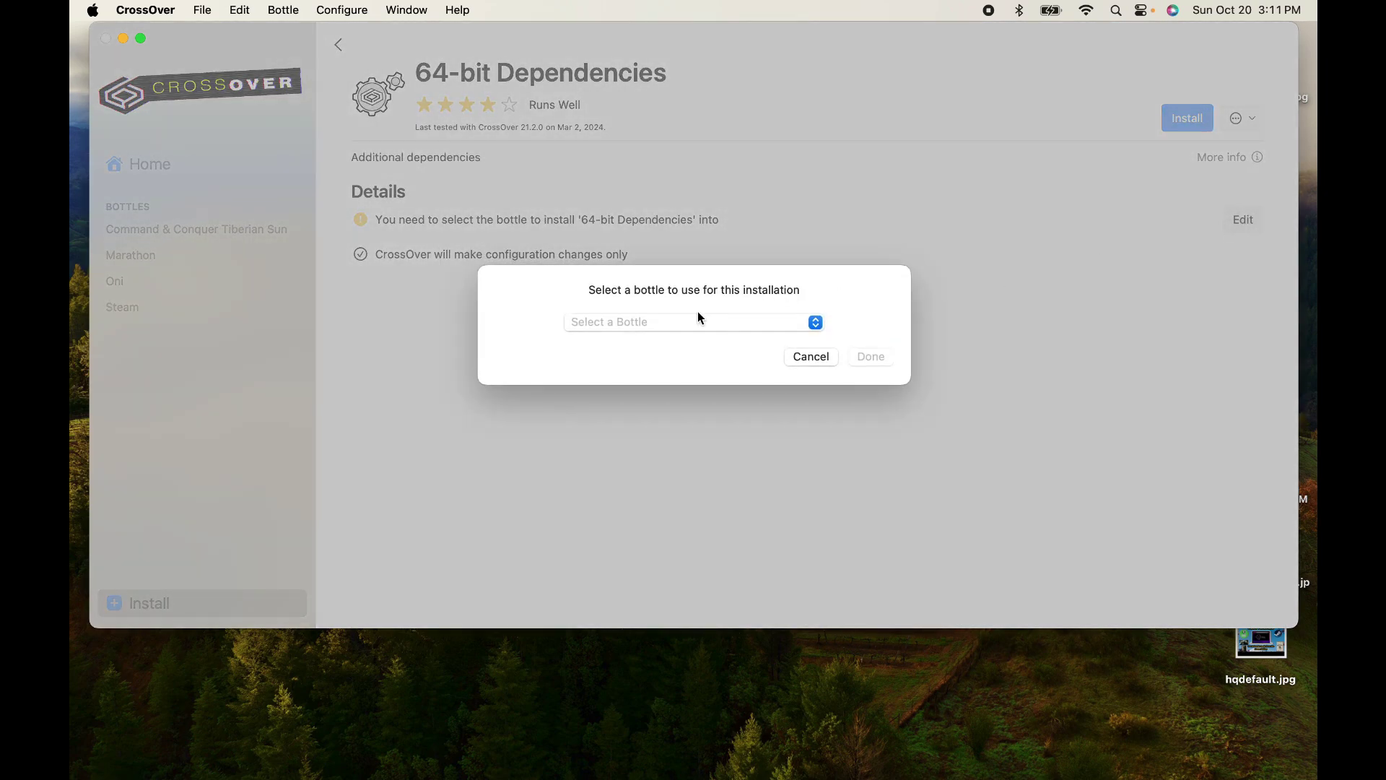
pyautogui.click(698, 321)
pyautogui.click(654, 365)
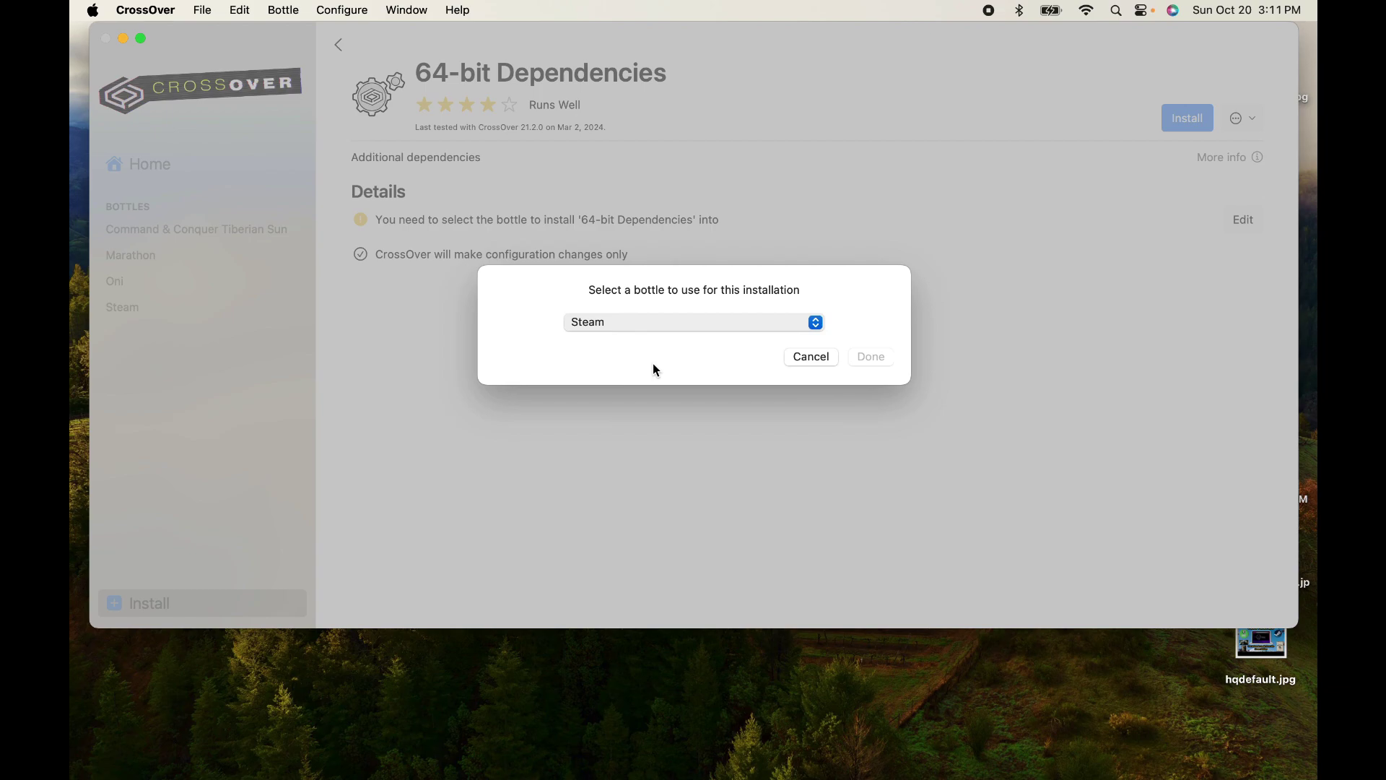
pyautogui.click(872, 378)
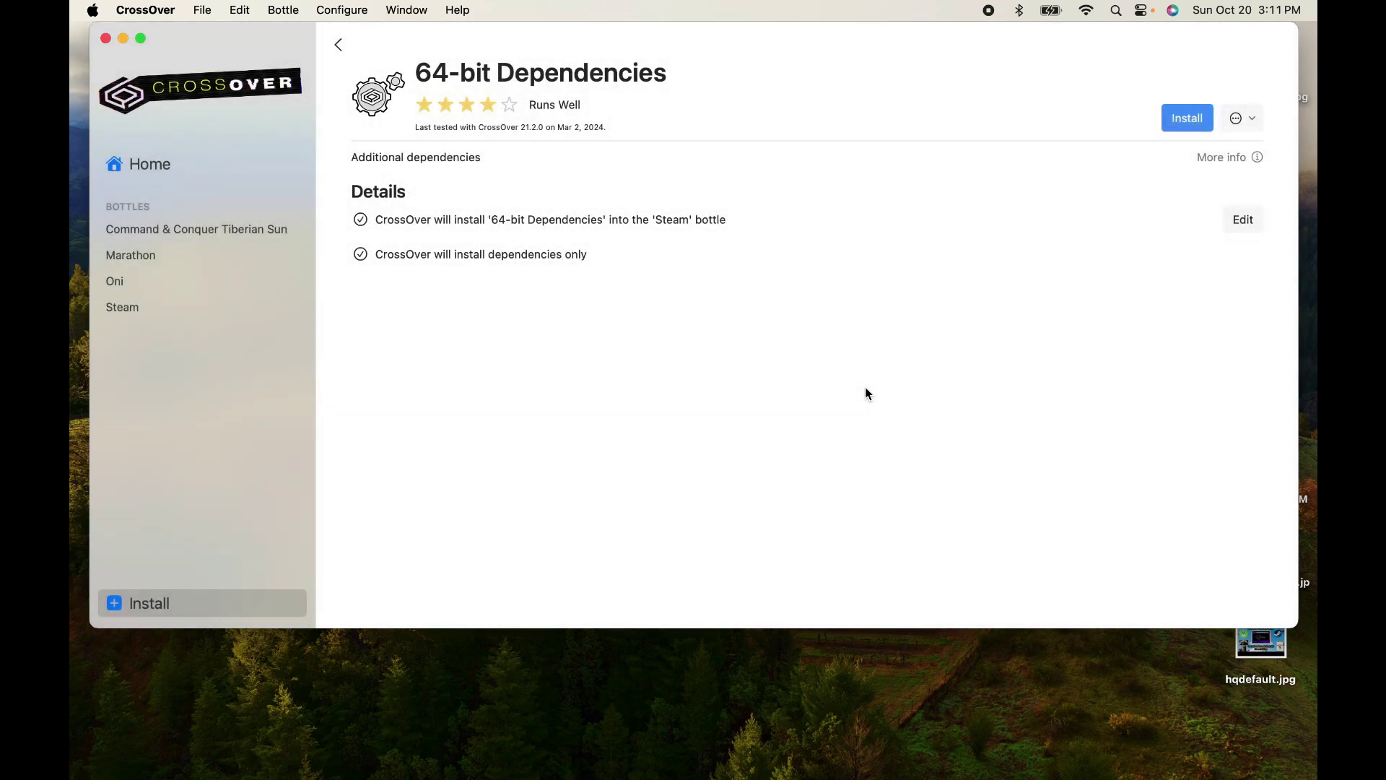
pyautogui.click(1186, 120)
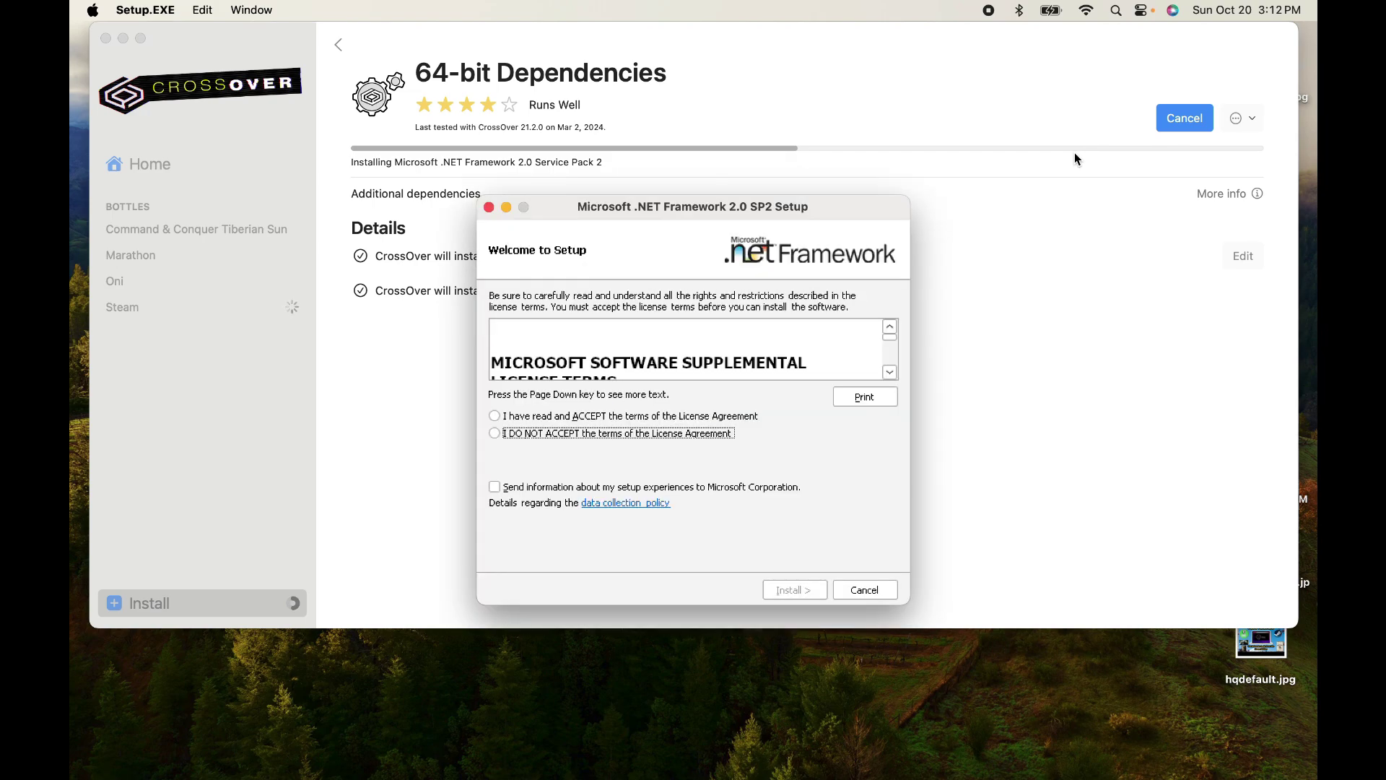
# - Accept the .NET Framework 2.0 SP2 license terms and start its installation
pyautogui.click(531, 417)
pyautogui.click(798, 589)
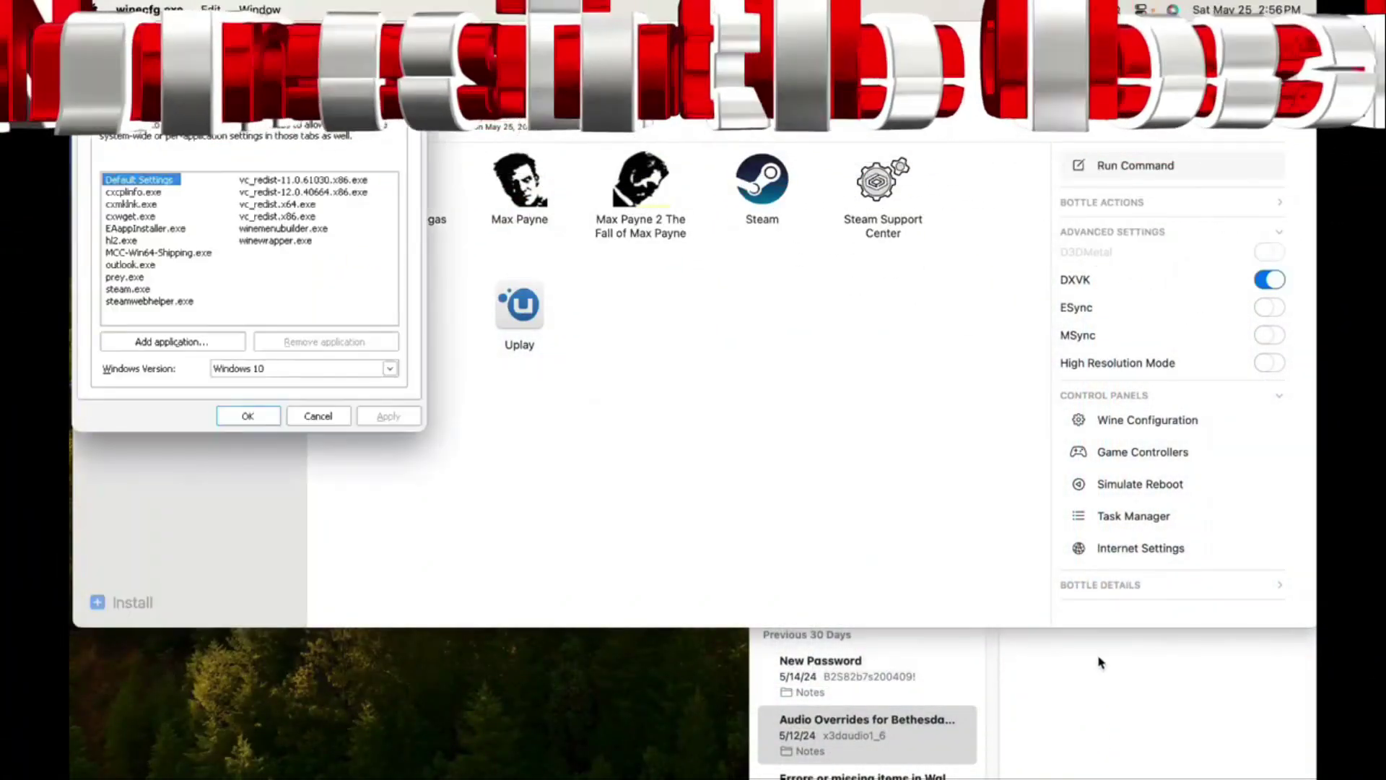
# - On the Libraries tab, add an x3daudio1_6 override copied from the Audio Overrides note
pyautogui.click(1110, 713)
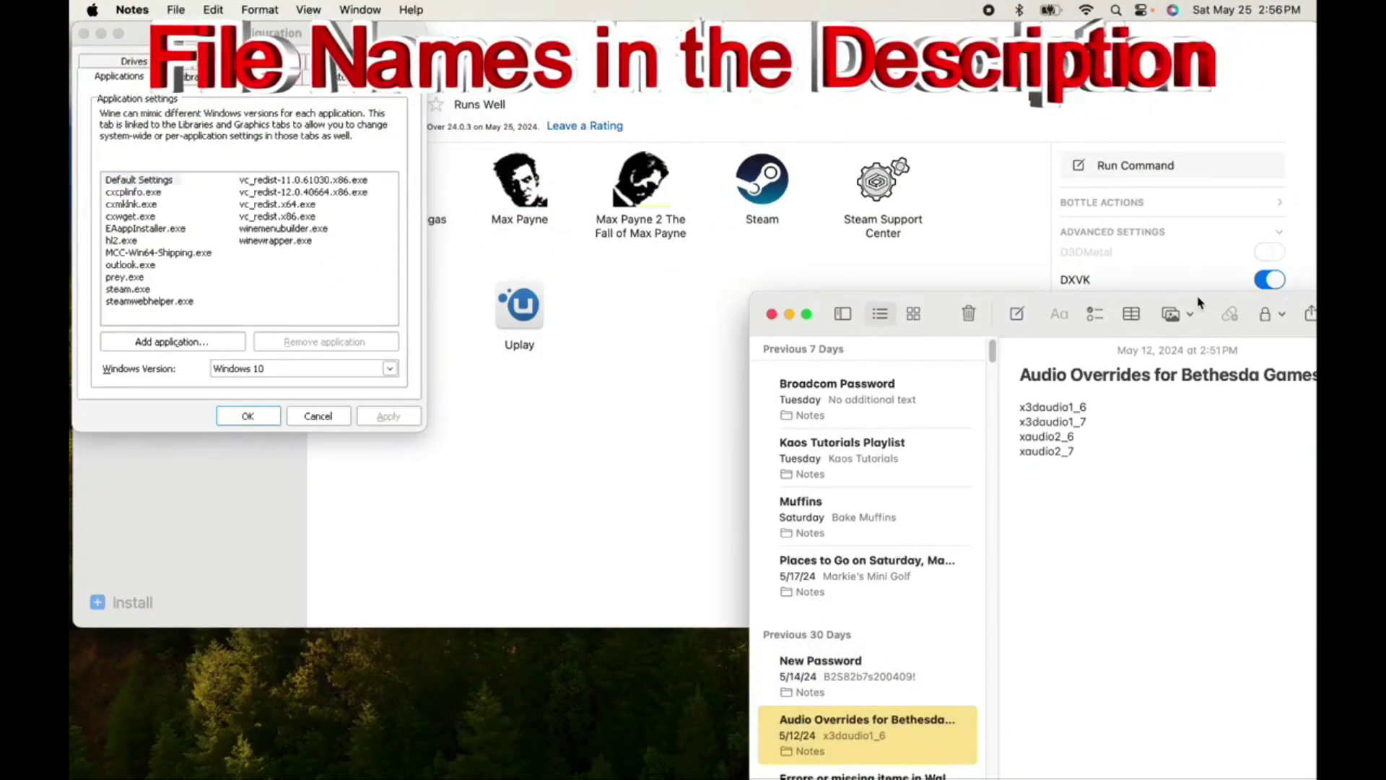
pyautogui.doubleClick(1107, 328)
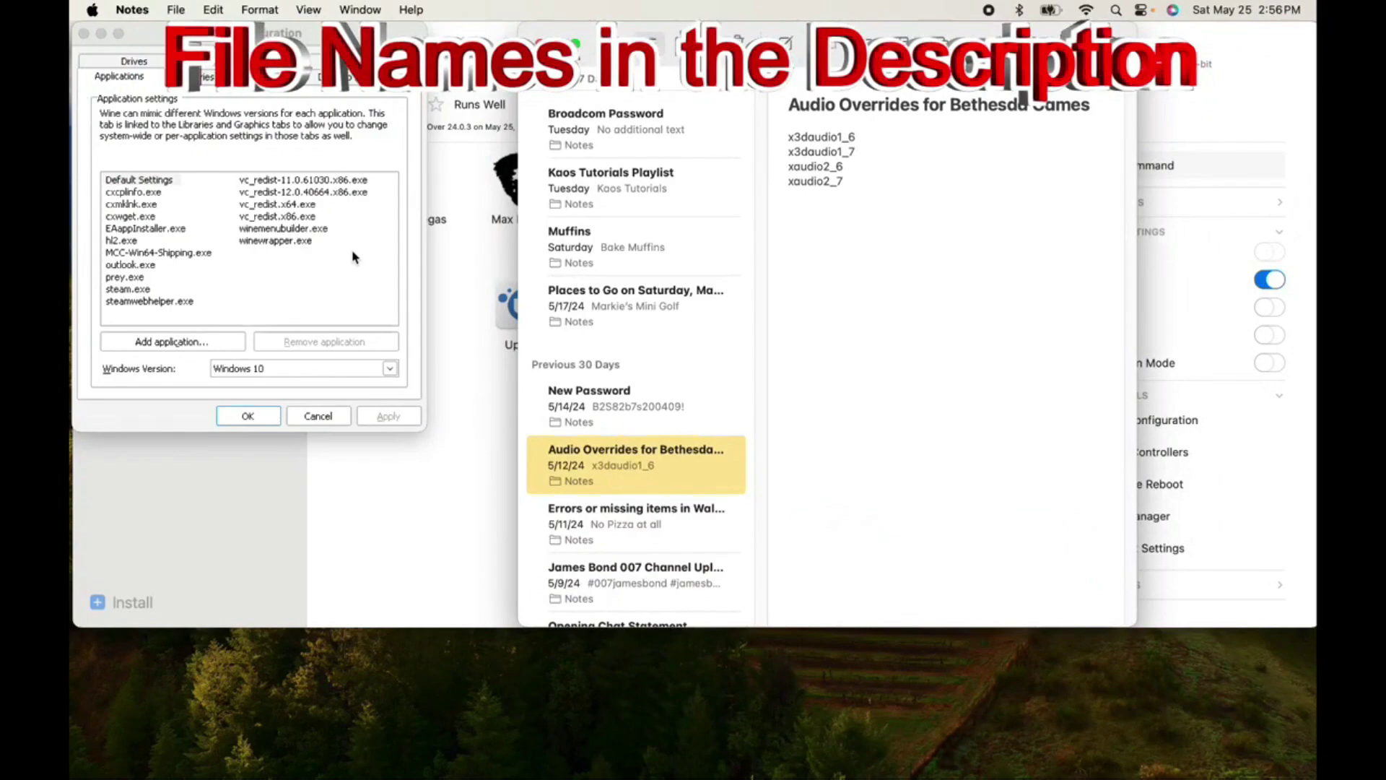
pyautogui.click(207, 78)
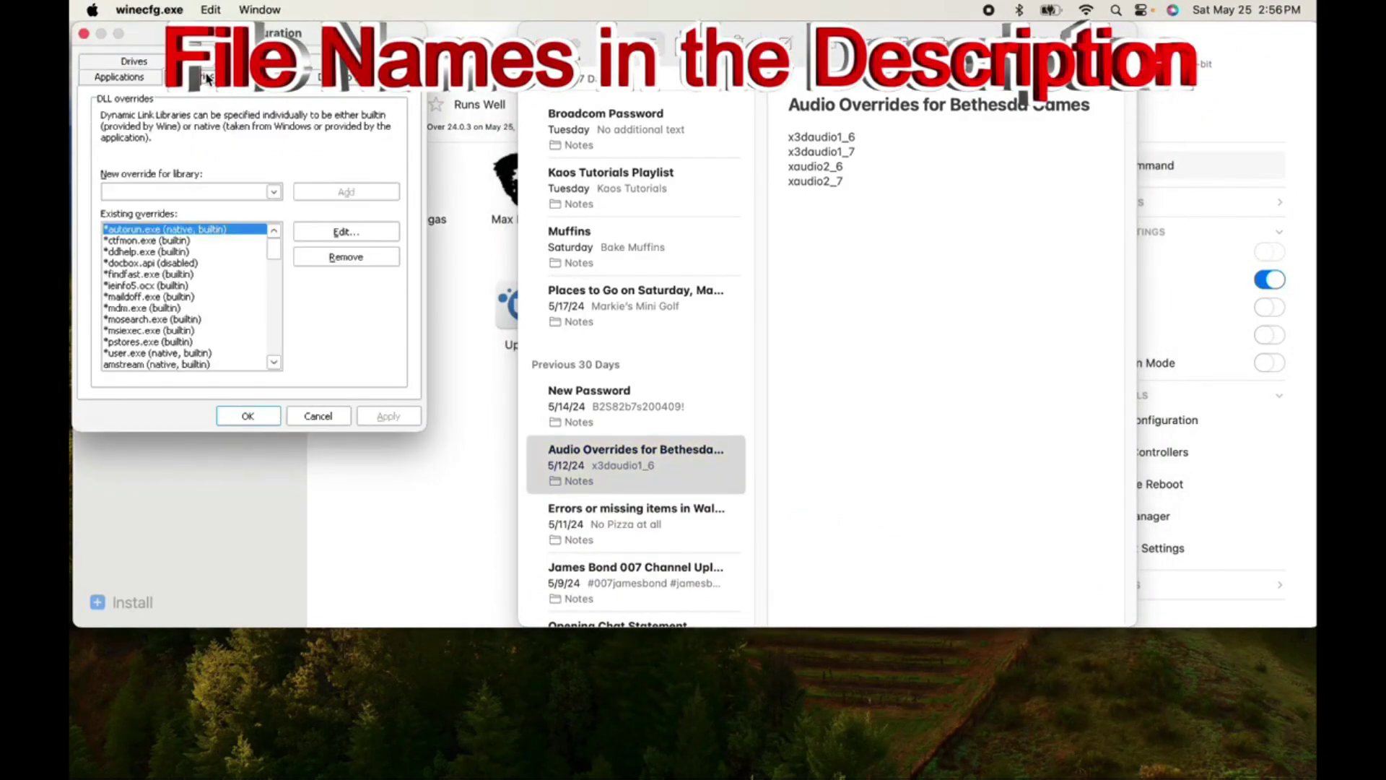
pyautogui.click(216, 196)
pyautogui.click(873, 138)
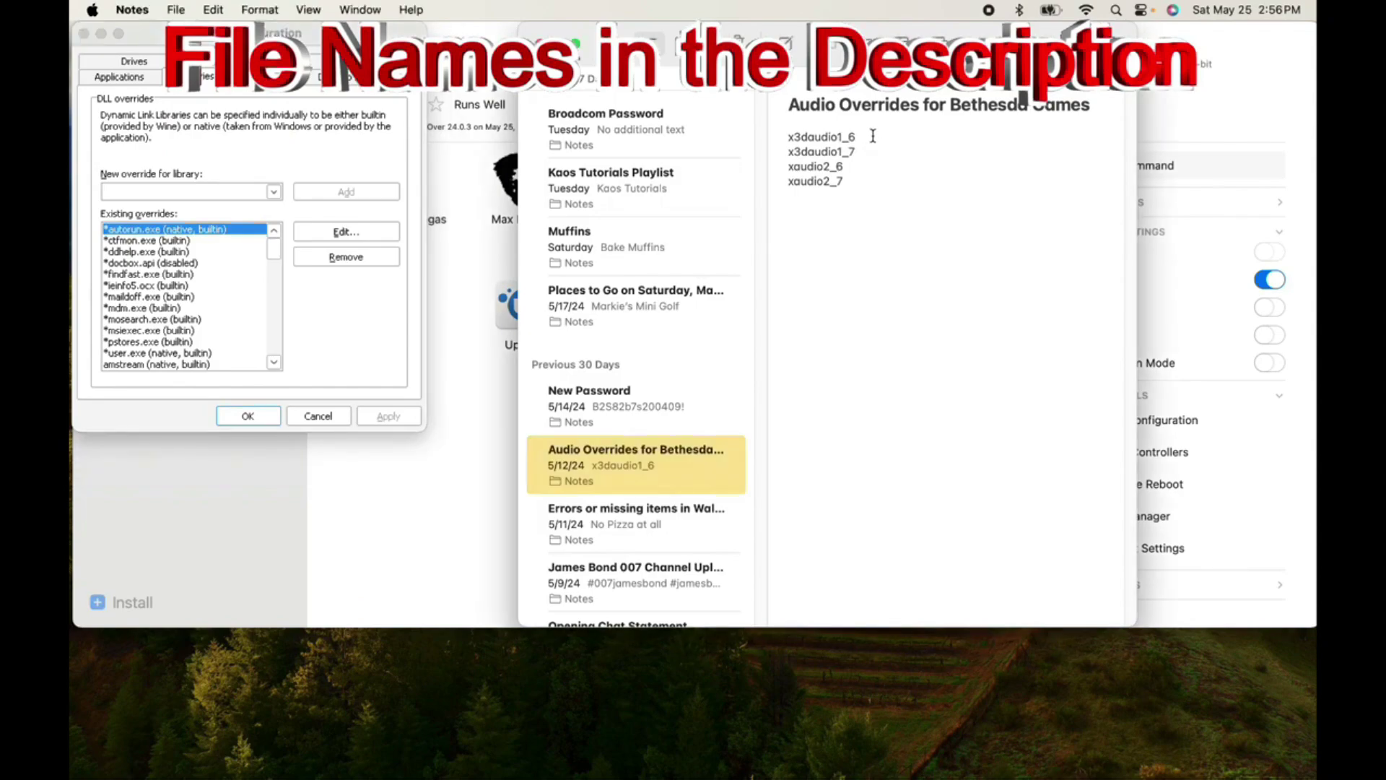
pyautogui.moveTo(863, 135); pyautogui.dragTo(789, 135)
pyautogui.hotkey('ctrl', 'c')
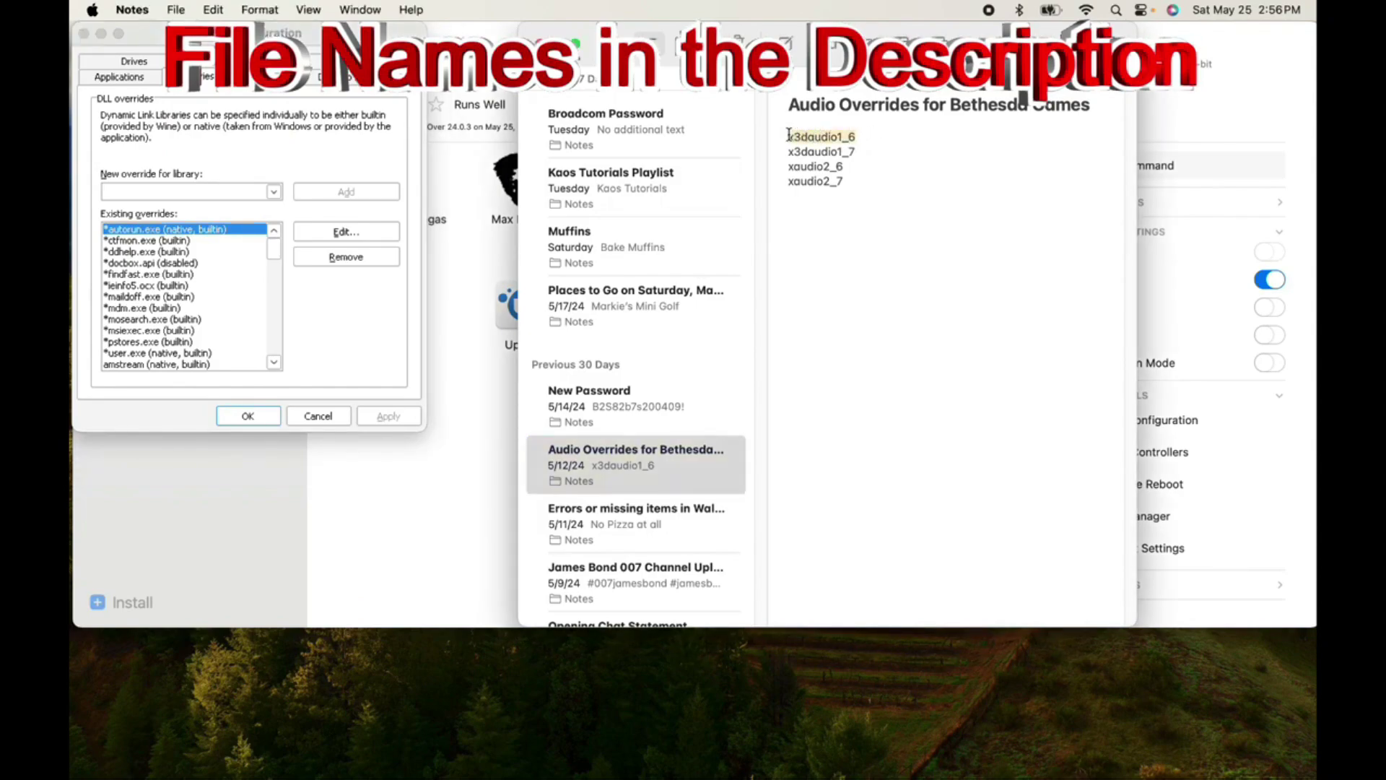
pyautogui.click(131, 196)
pyautogui.hotkey('ctrl', 'v')
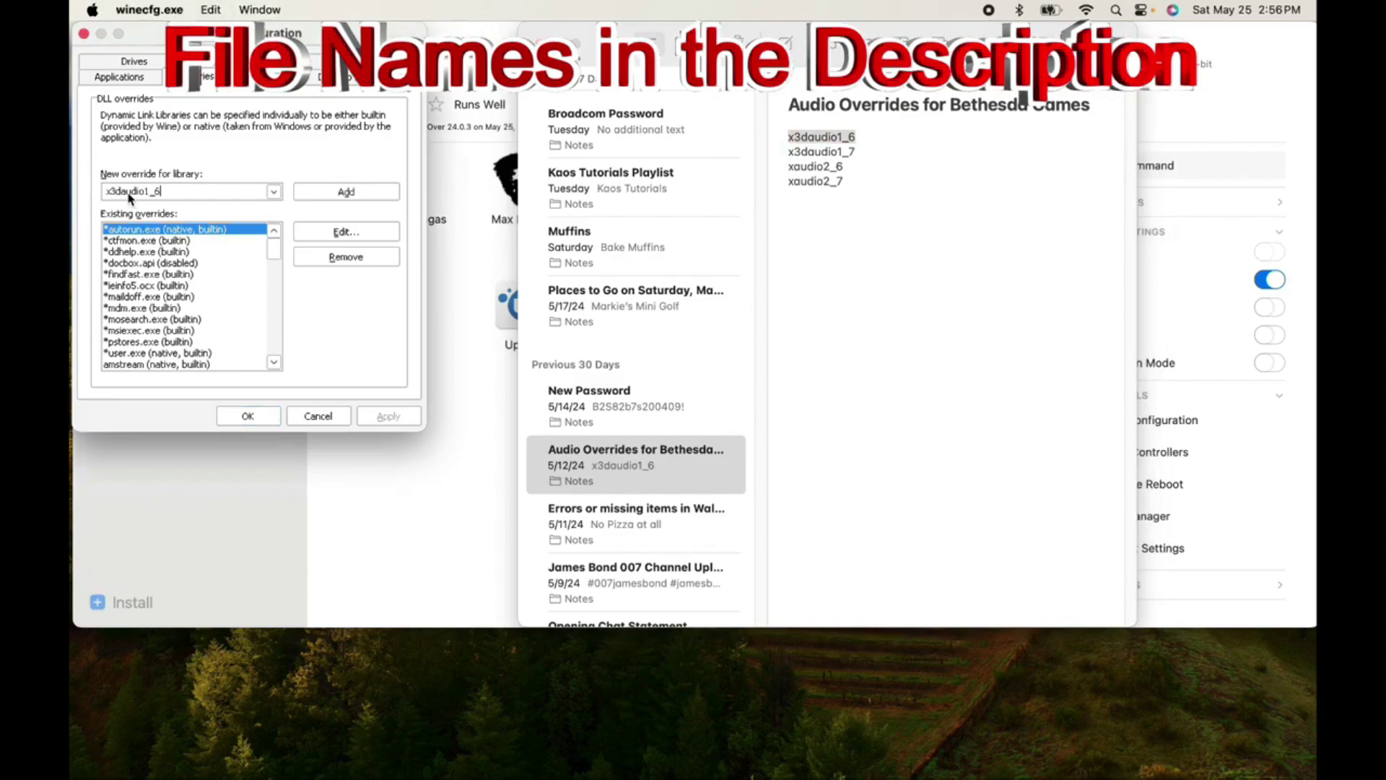
pyautogui.click(345, 192)
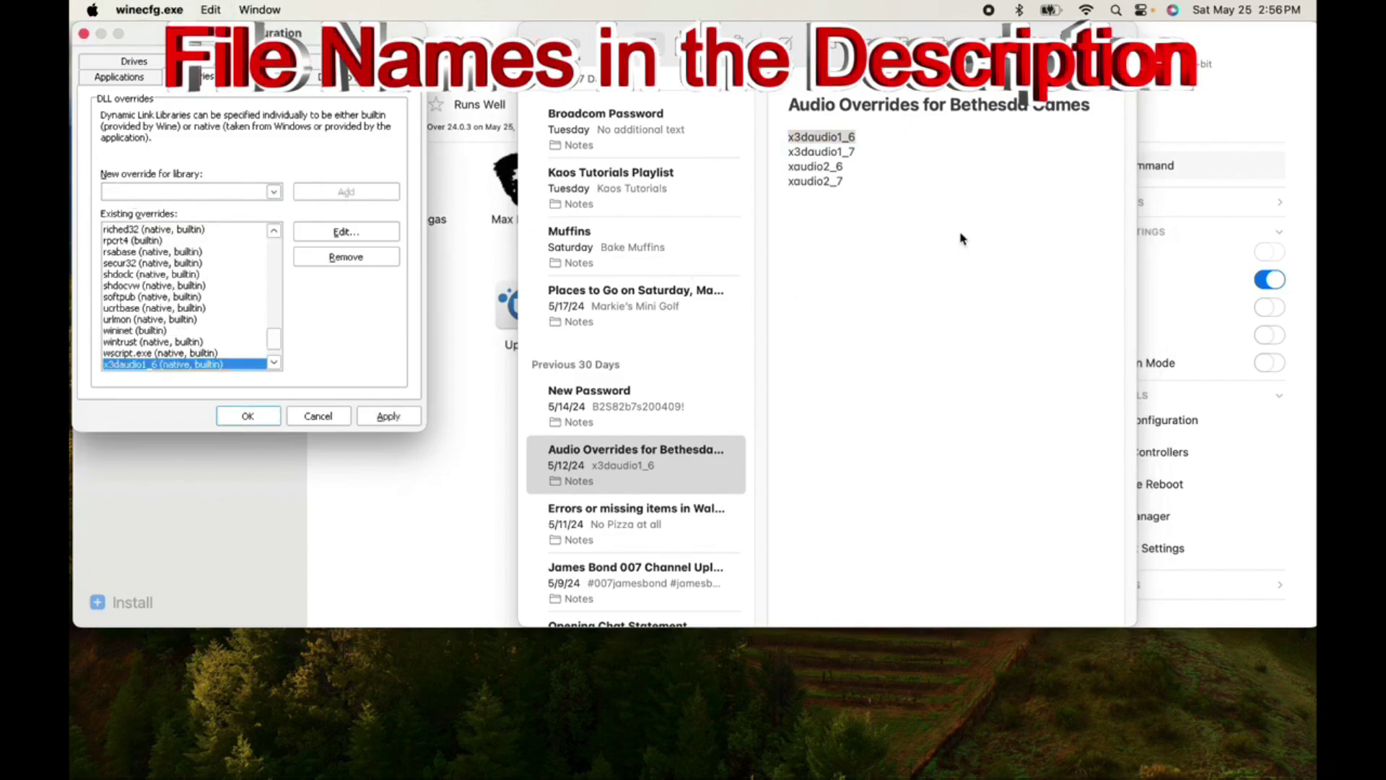
# - Add an x3daudio1_7 library override, copying the name from the note
pyautogui.click(931, 198)
pyautogui.click(866, 152)
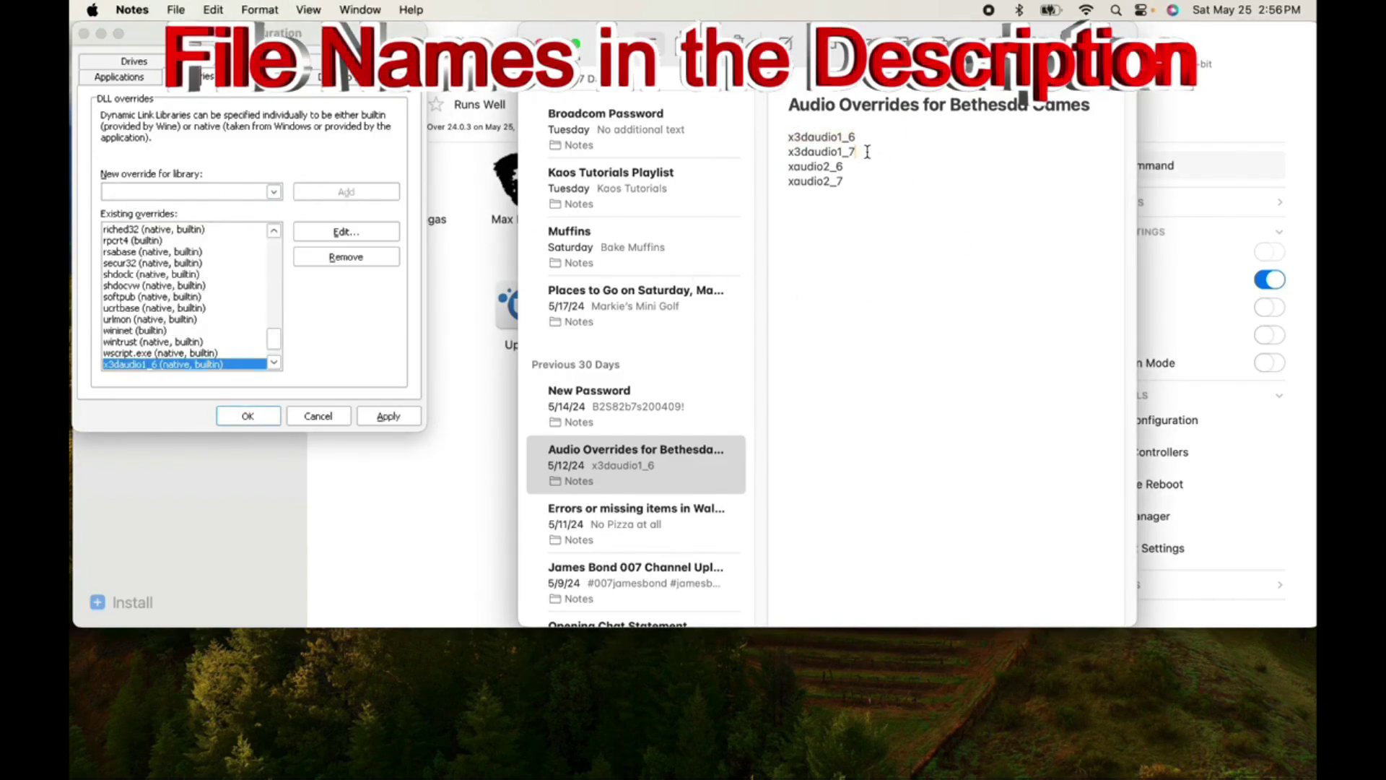
pyautogui.moveTo(867, 152)
pyautogui.mouseDown()
pyautogui.moveTo(779, 153)
pyautogui.moveTo(861, 153)
pyautogui.mouseUp()
pyautogui.click(761, 170)
pyautogui.tripleClick(865, 152)
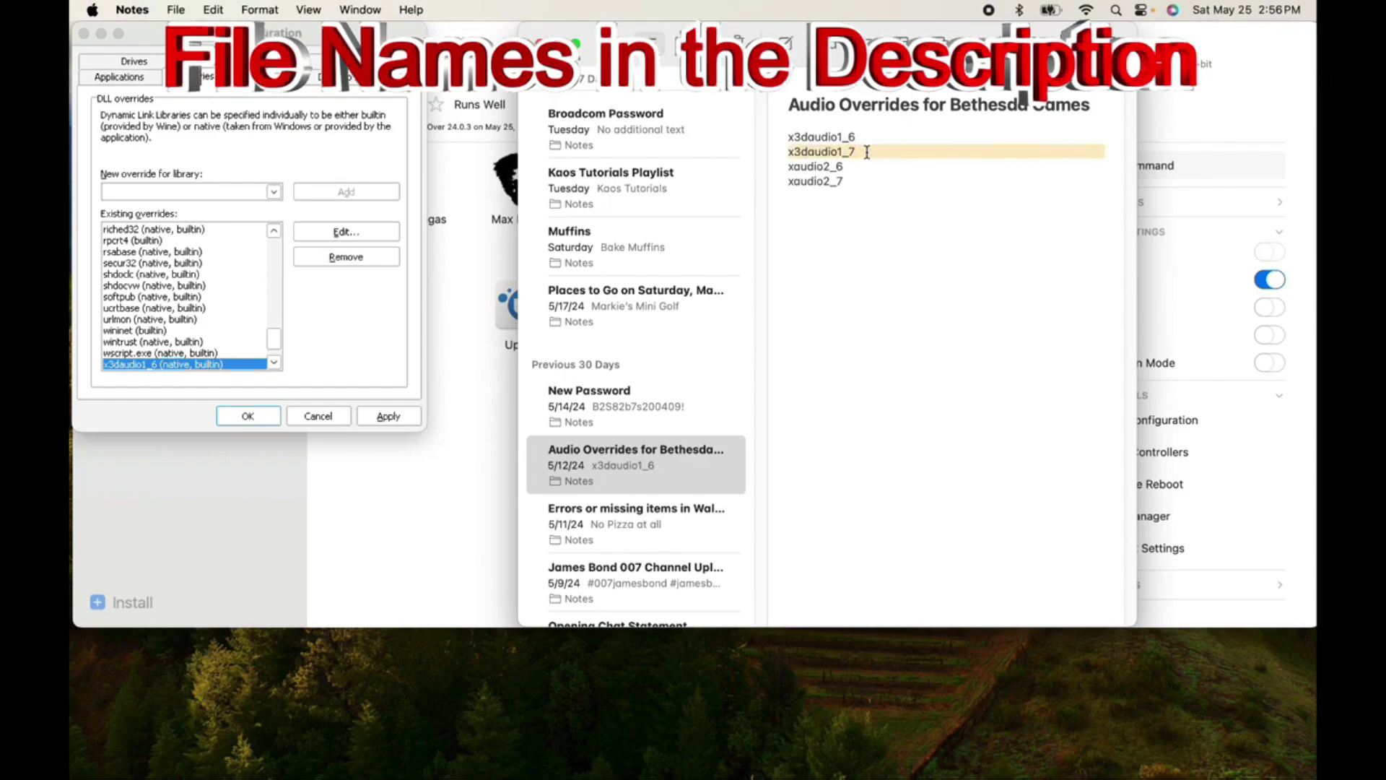
pyautogui.click(866, 152)
pyautogui.moveTo(843, 152)
pyautogui.mouseDown()
pyautogui.moveTo(790, 153)
pyautogui.moveTo(829, 151)
pyautogui.mouseUp()
pyautogui.click(789, 154)
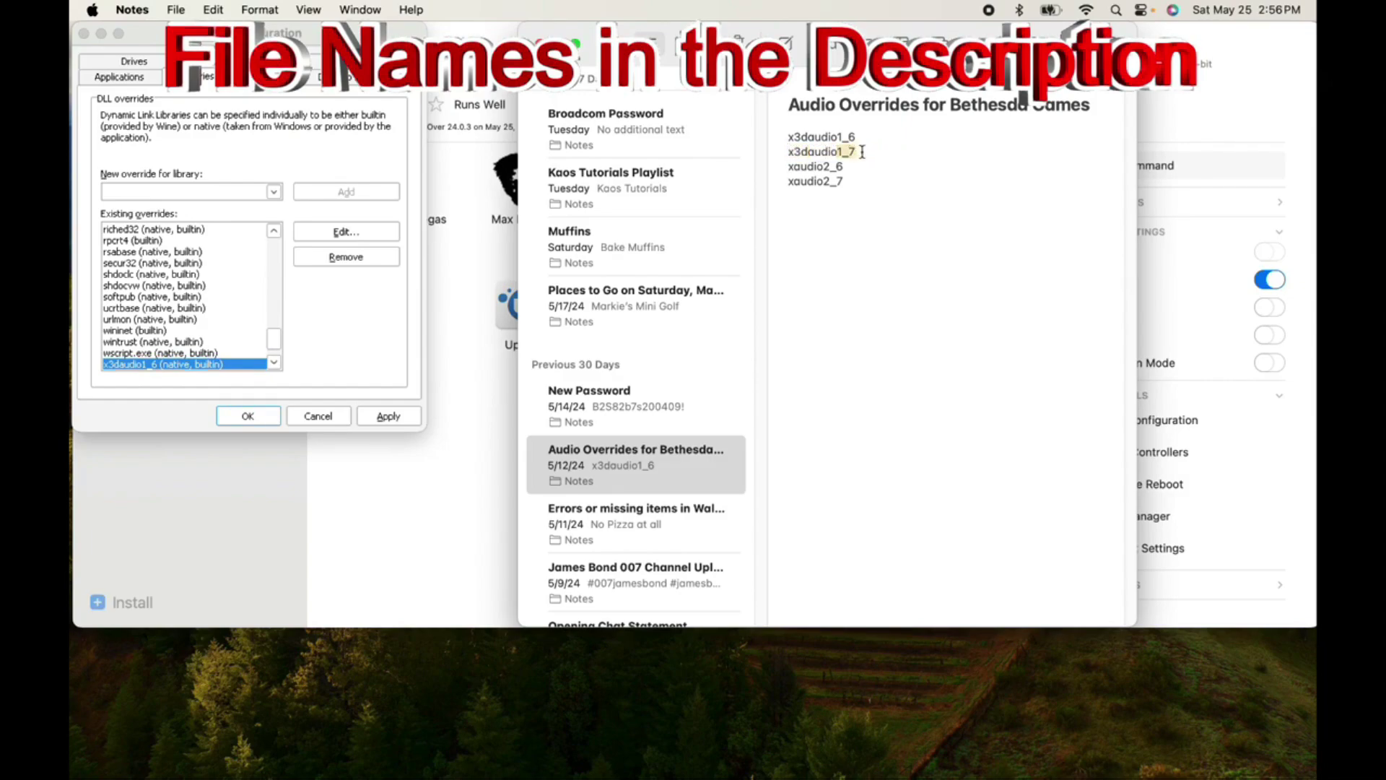
pyautogui.moveTo(862, 152); pyautogui.dragTo(784, 151)
pyautogui.click(186, 193)
pyautogui.press('super+v')
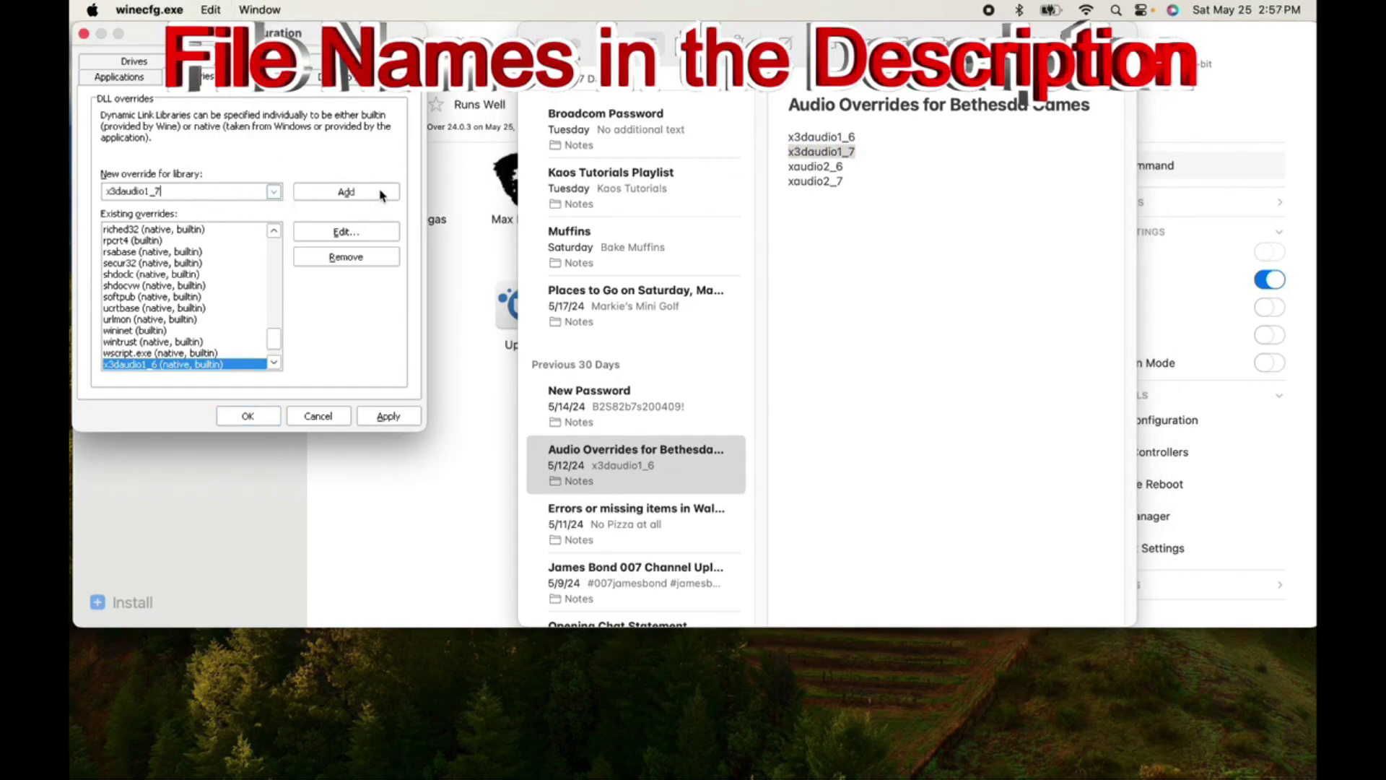
pyautogui.click(379, 194)
# - Add an xaudio2_6 library override, copying the name from the note
pyautogui.scroll(-1, 260, 289)
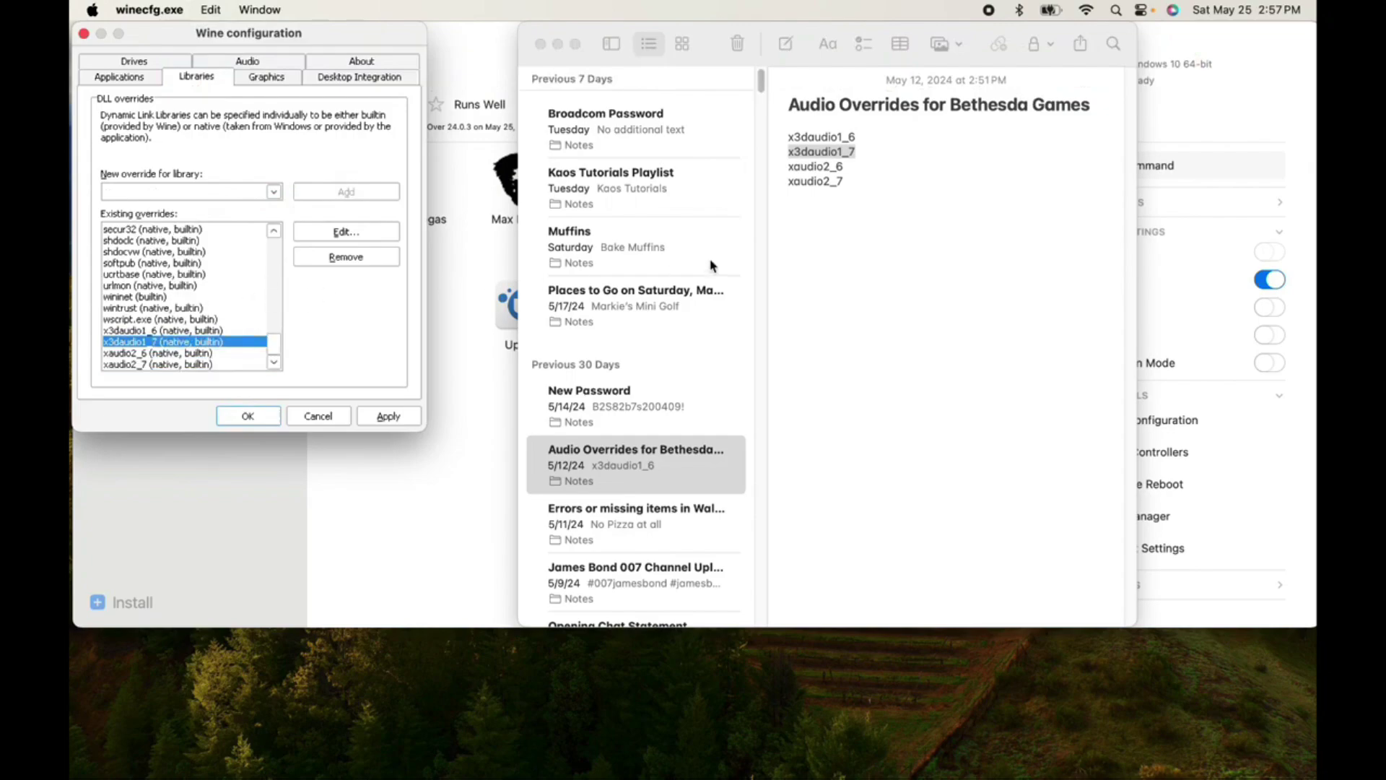
pyautogui.click(850, 211)
pyautogui.click(854, 165)
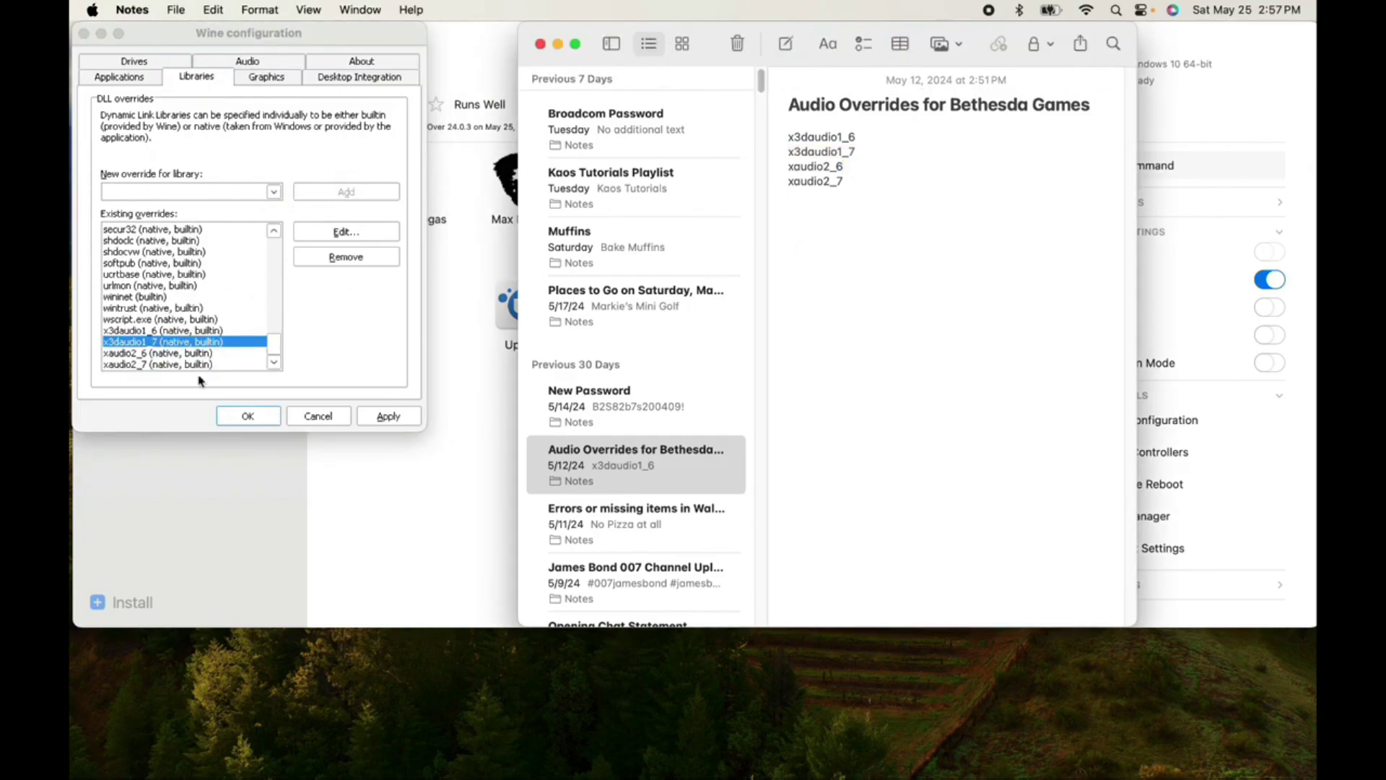
pyautogui.moveTo(850, 171); pyautogui.dragTo(788, 166)
pyautogui.press('super+c')
pyautogui.click(211, 197)
pyautogui.press('super+v')
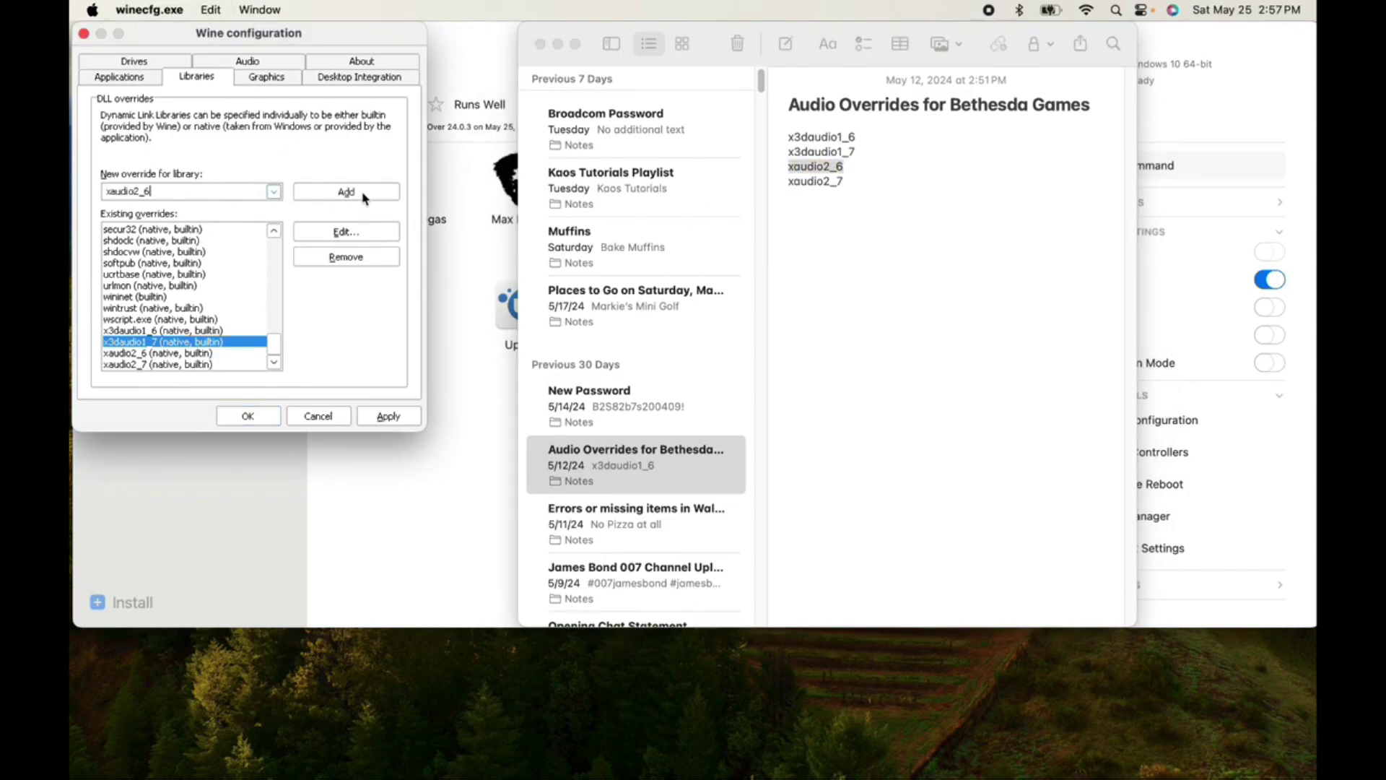
pyautogui.click(346, 191)
# - Reopen the Audio Overrides for Bethesda Games note in its own window
pyautogui.click(899, 192)
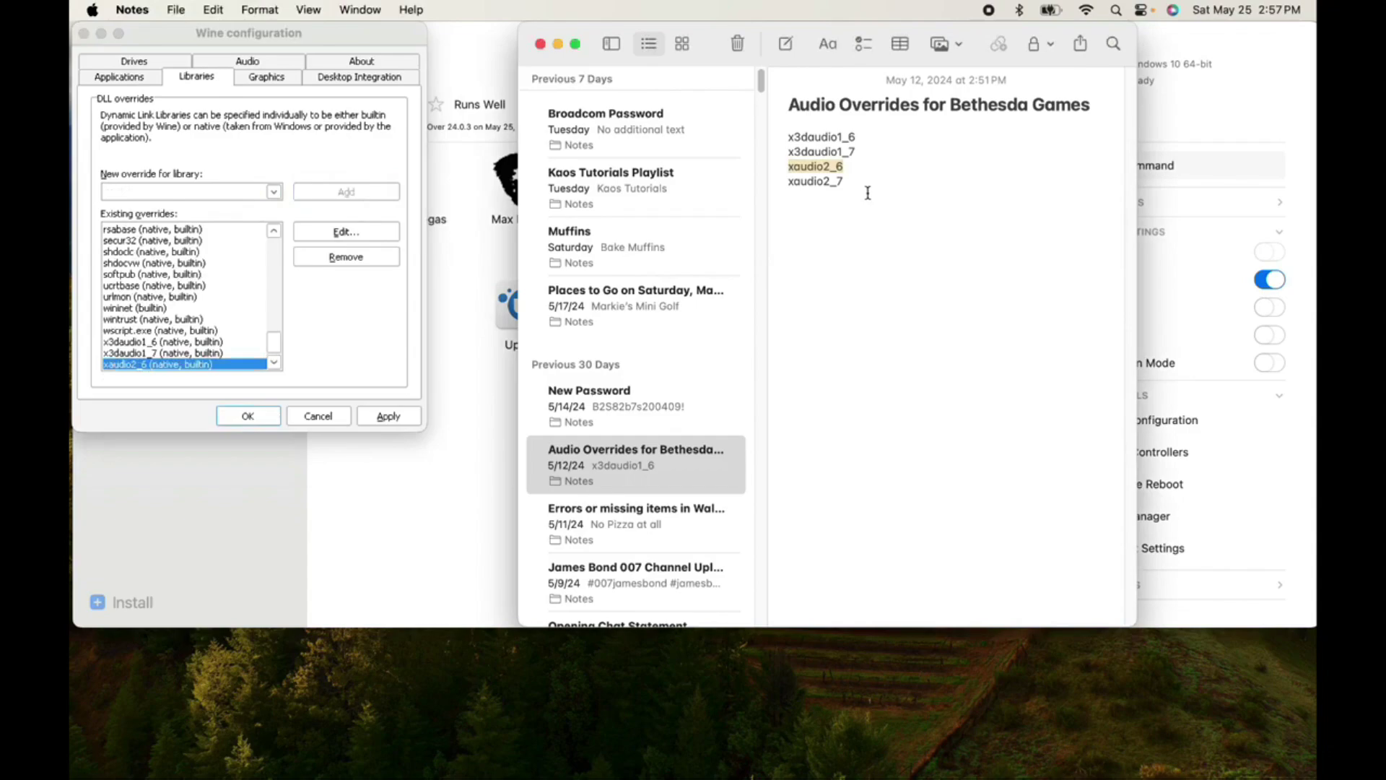
pyautogui.click(850, 188)
pyautogui.doubleClick(846, 183)
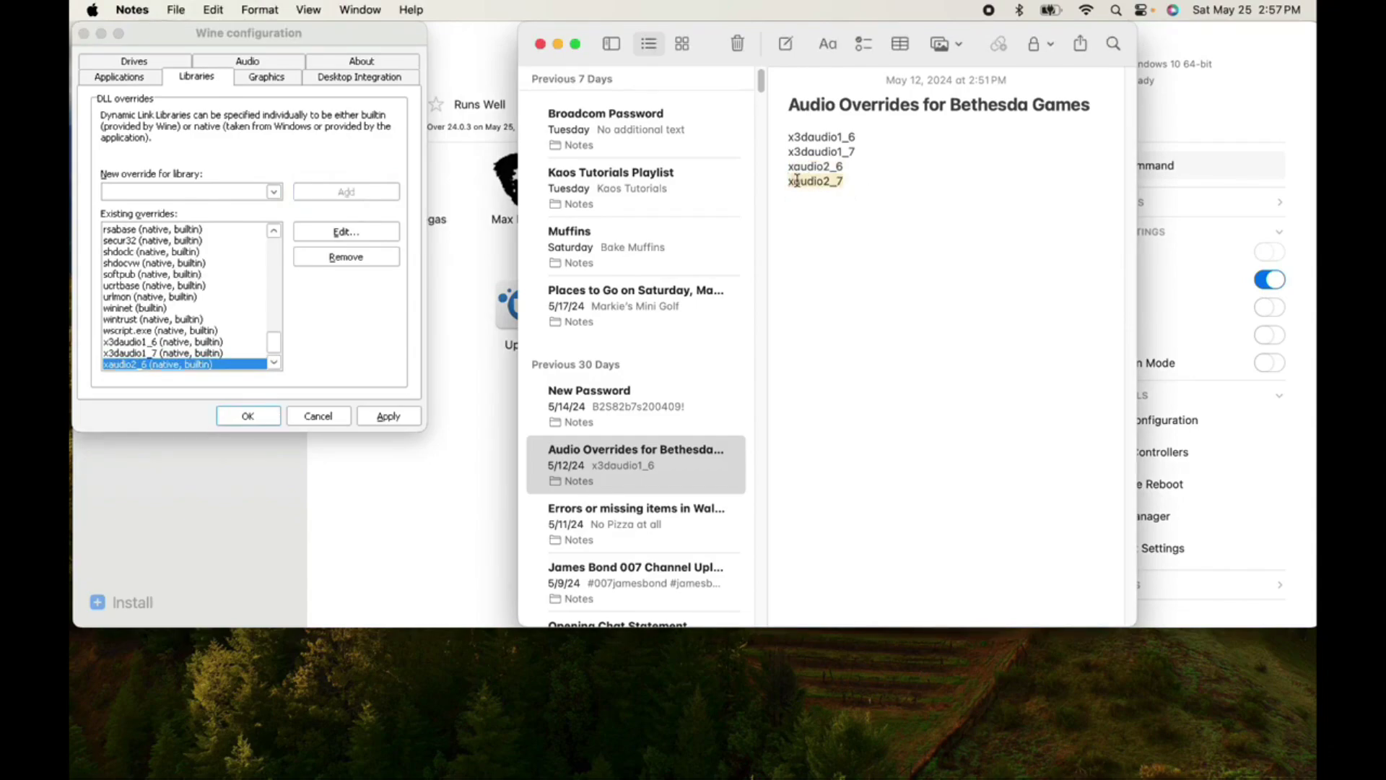
pyautogui.click(856, 183)
pyautogui.scroll(-10, 761, 184)
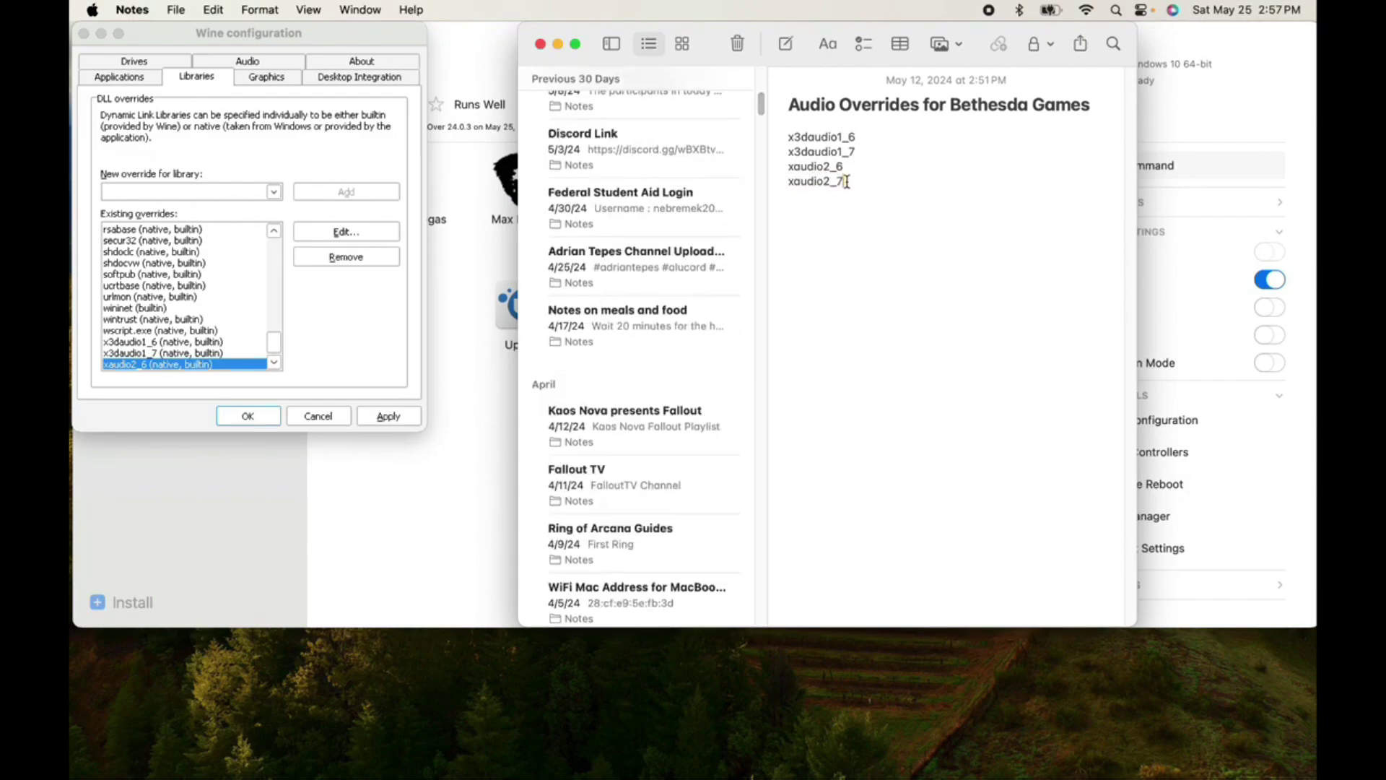
pyautogui.doubleClick(851, 186)
pyautogui.click(859, 186)
pyautogui.doubleClick(789, 179)
pyautogui.click(725, 186)
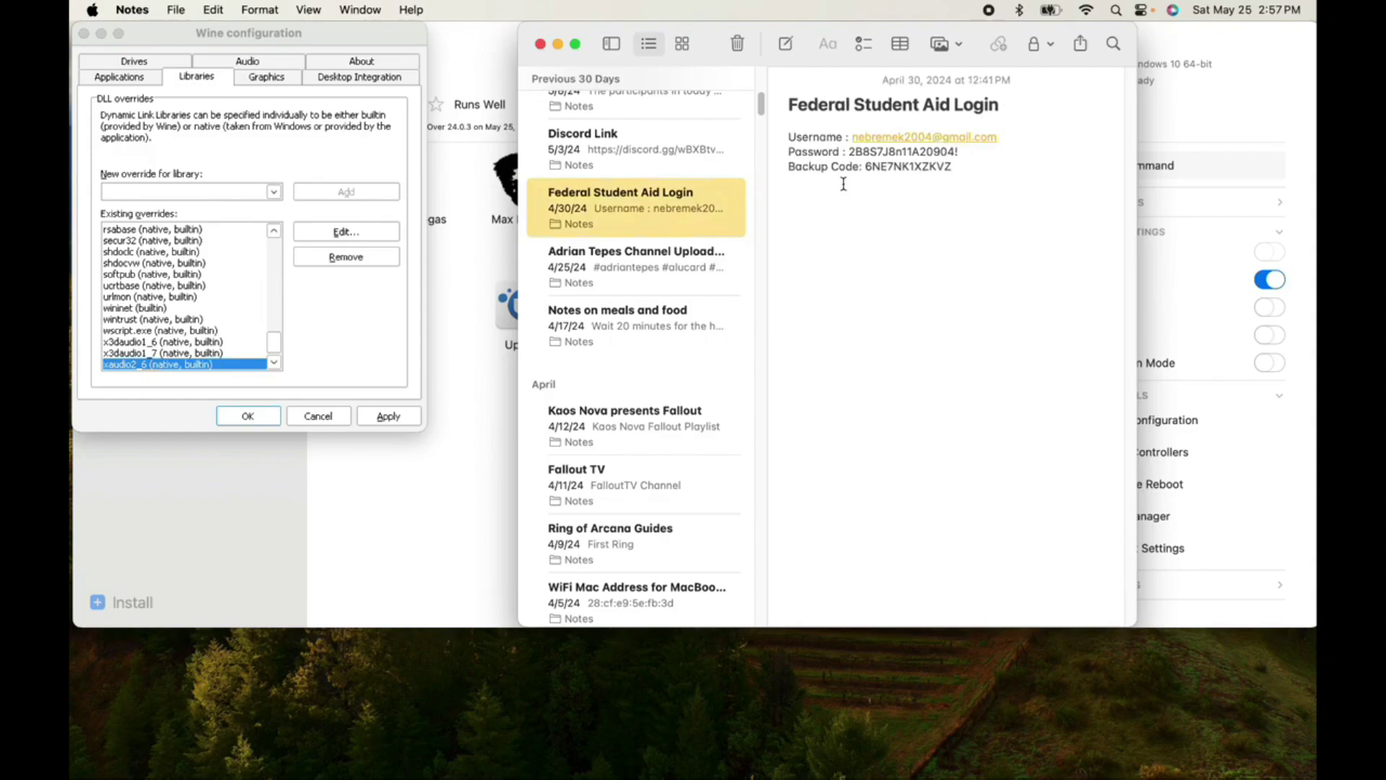
pyautogui.scroll(5, 653, 209)
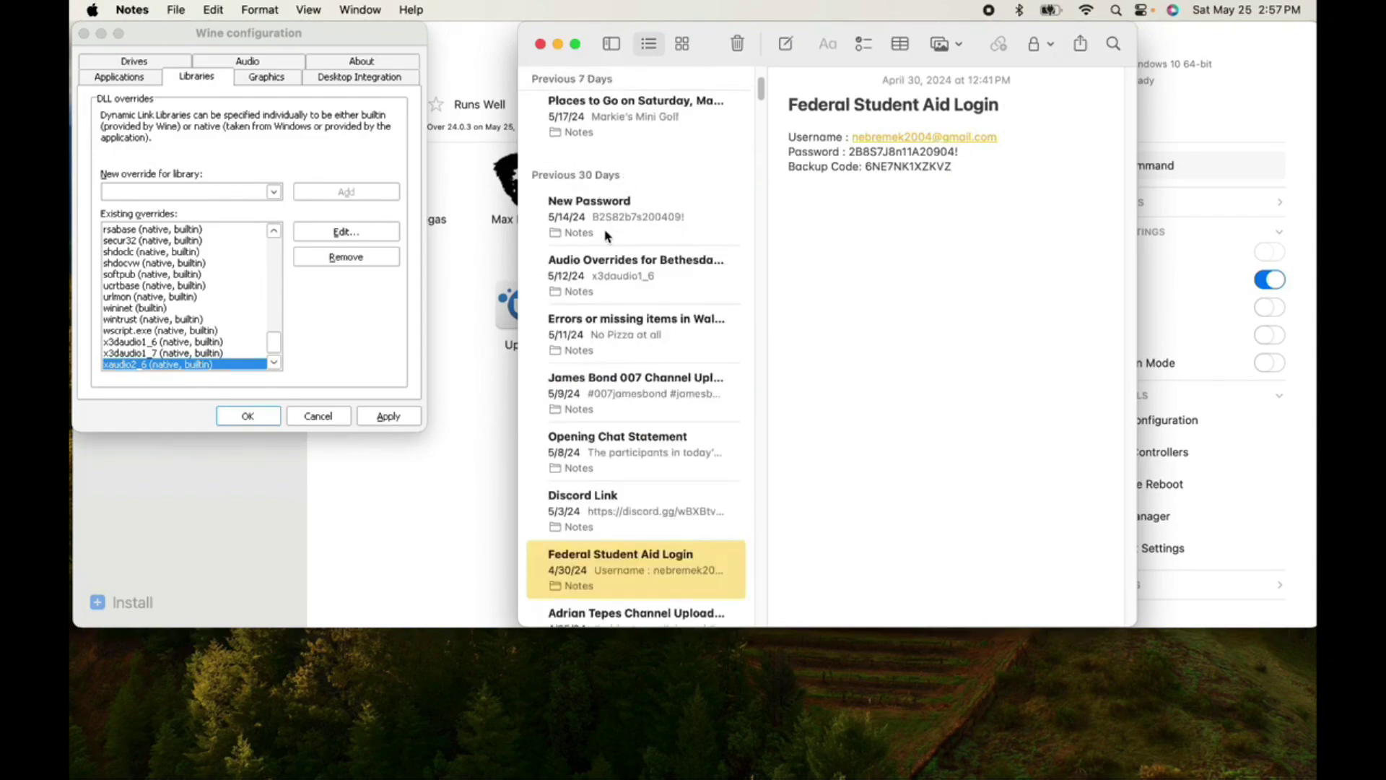
pyautogui.scroll(3, 606, 238)
pyautogui.click(633, 453)
pyautogui.doubleClick(634, 453)
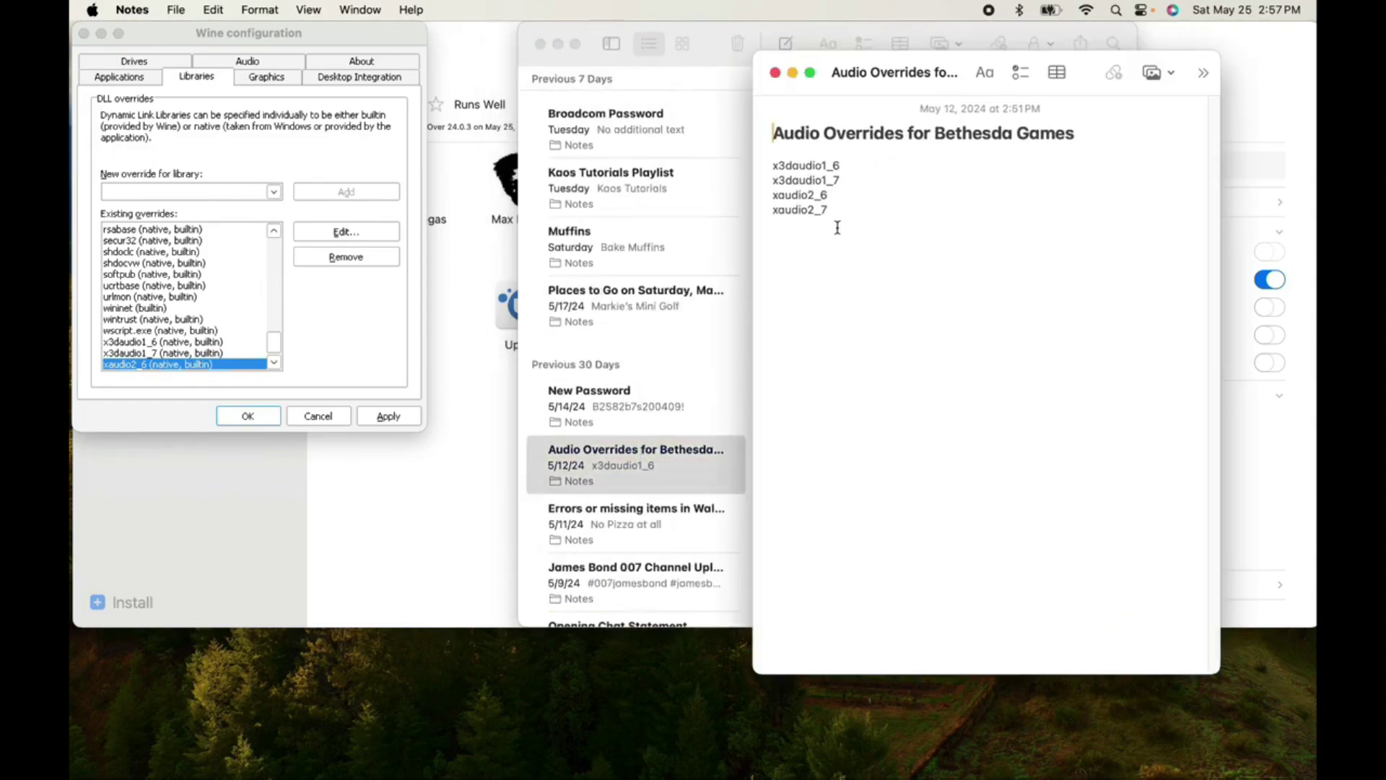
# - Copy xaudio2_7 from the note, add it as an override, and apply the overrides
pyautogui.click(835, 210)
pyautogui.moveTo(836, 210); pyautogui.dragTo(770, 209)
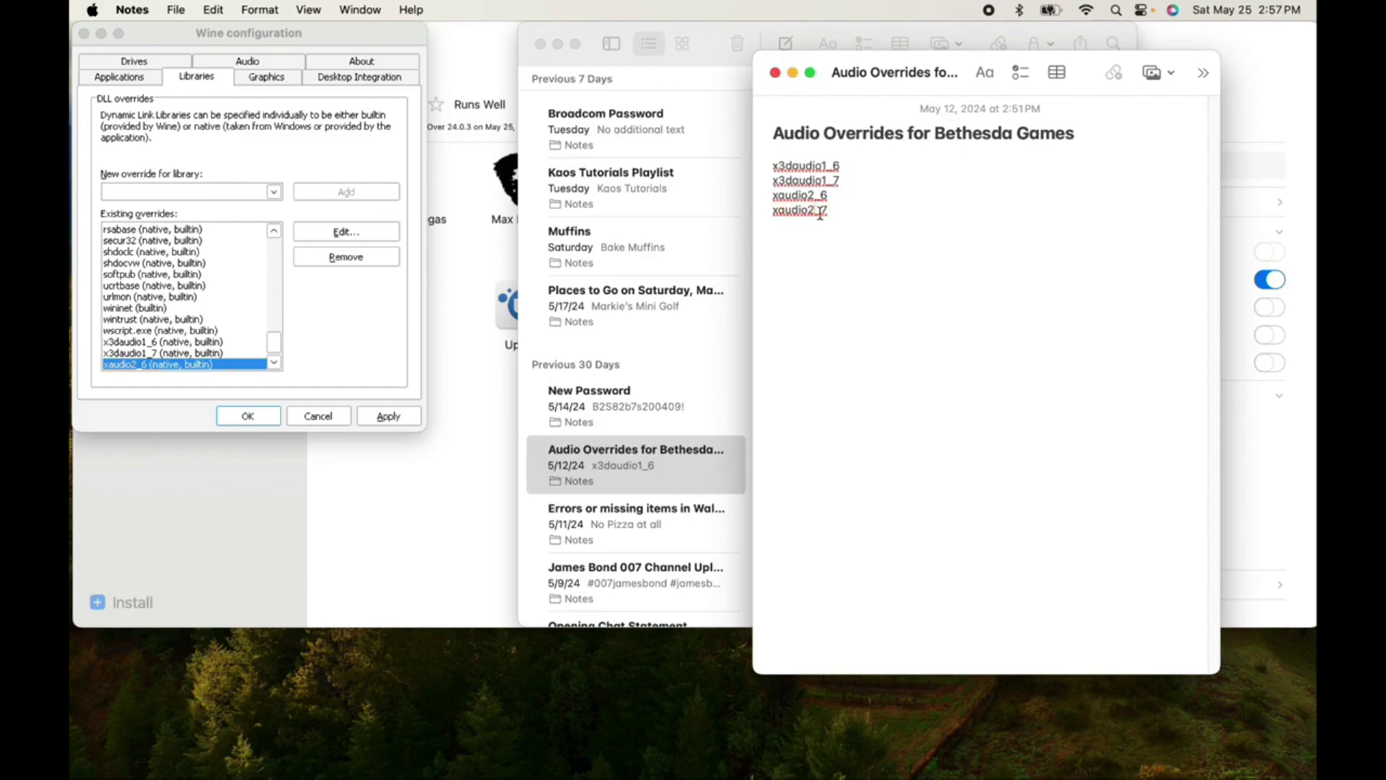
pyautogui.moveTo(834, 210); pyautogui.dragTo(767, 213)
pyautogui.press('super+c')
pyautogui.click(166, 194)
pyautogui.press('super+v')
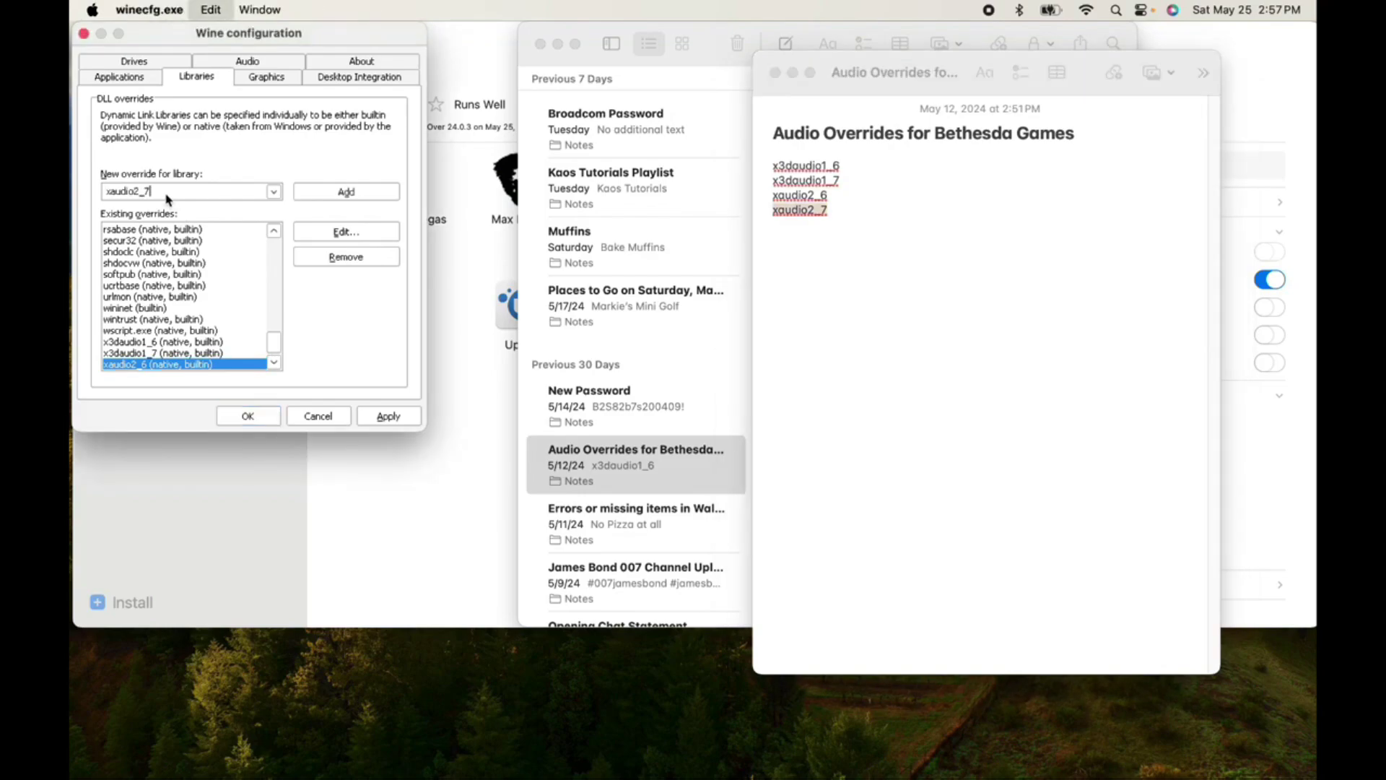
pyautogui.click(347, 192)
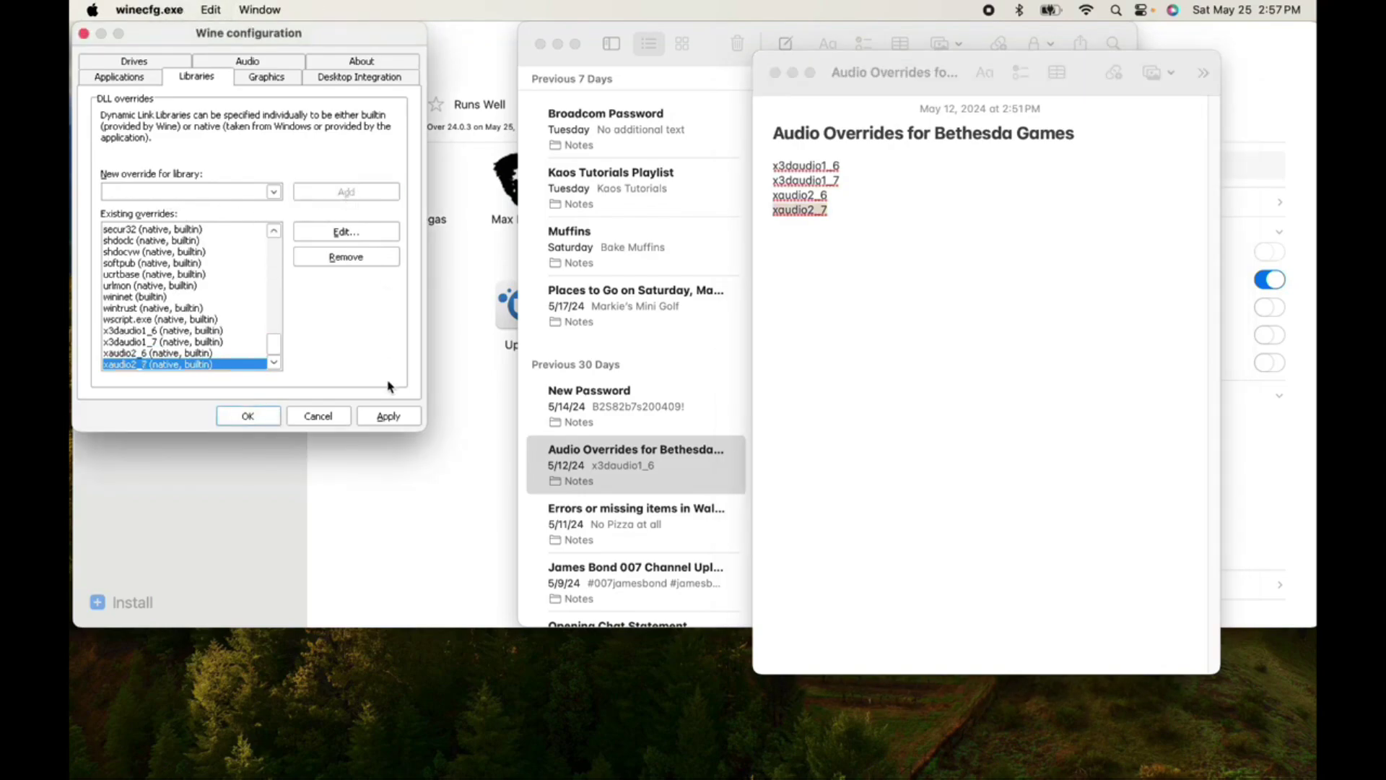
pyautogui.click(388, 417)
# - Confirm Wine configuration with OK and close the audio overrides note windows
pyautogui.click(247, 417)
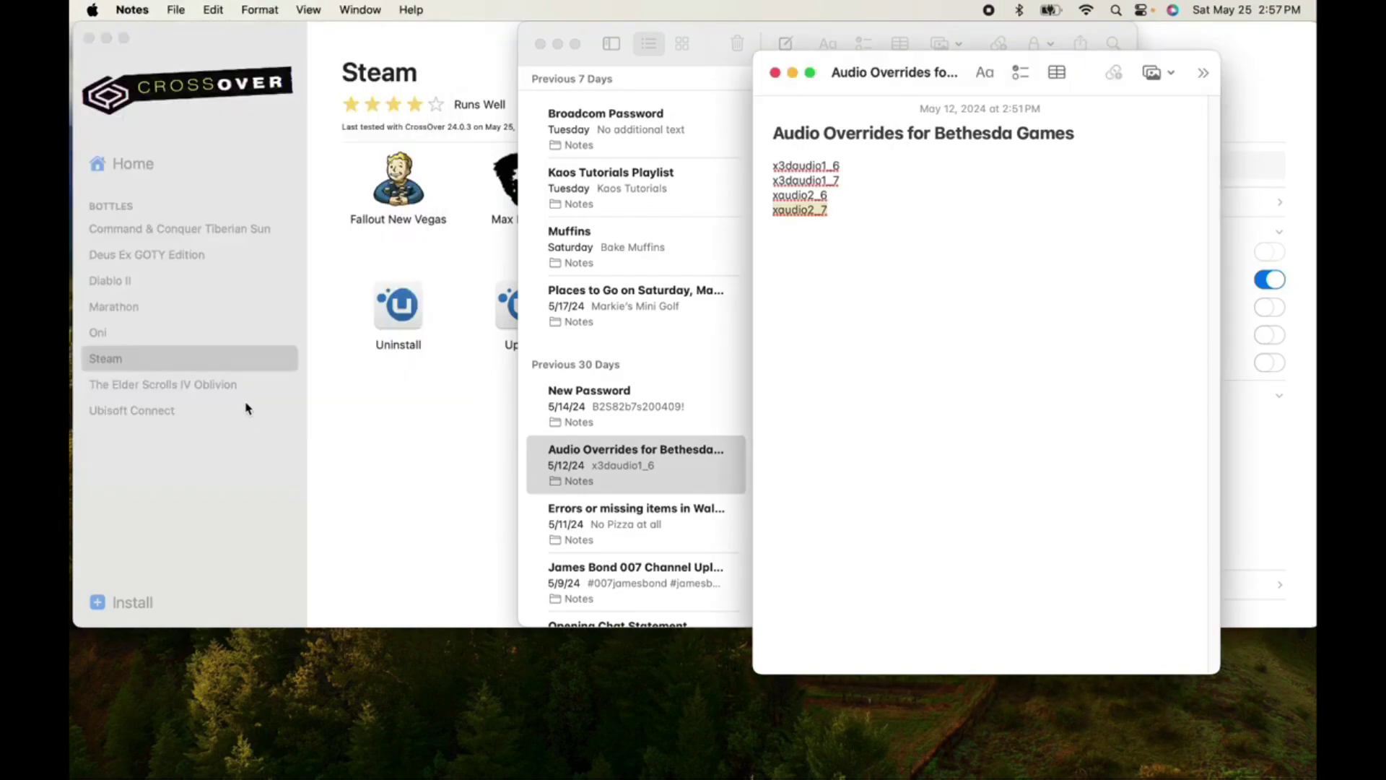
pyautogui.click(775, 72)
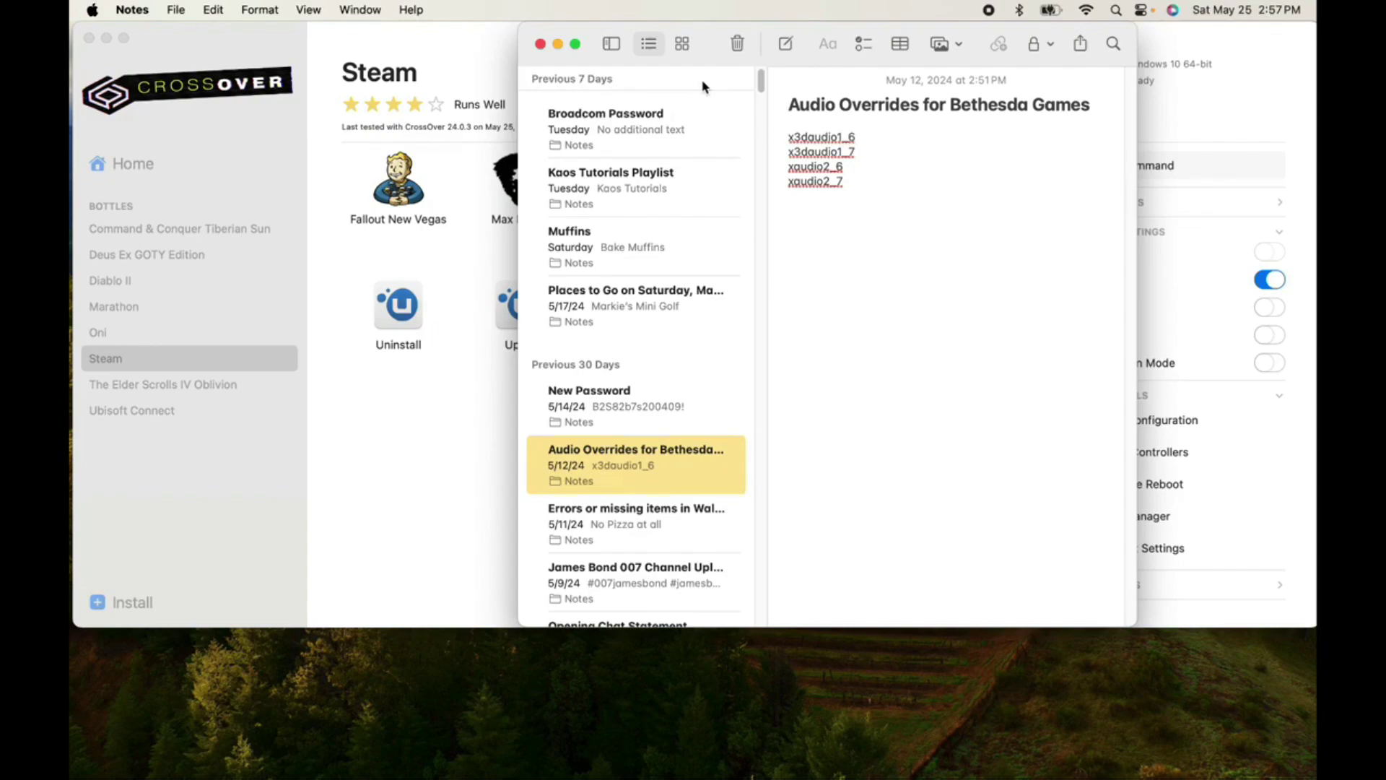
pyautogui.click(540, 44)
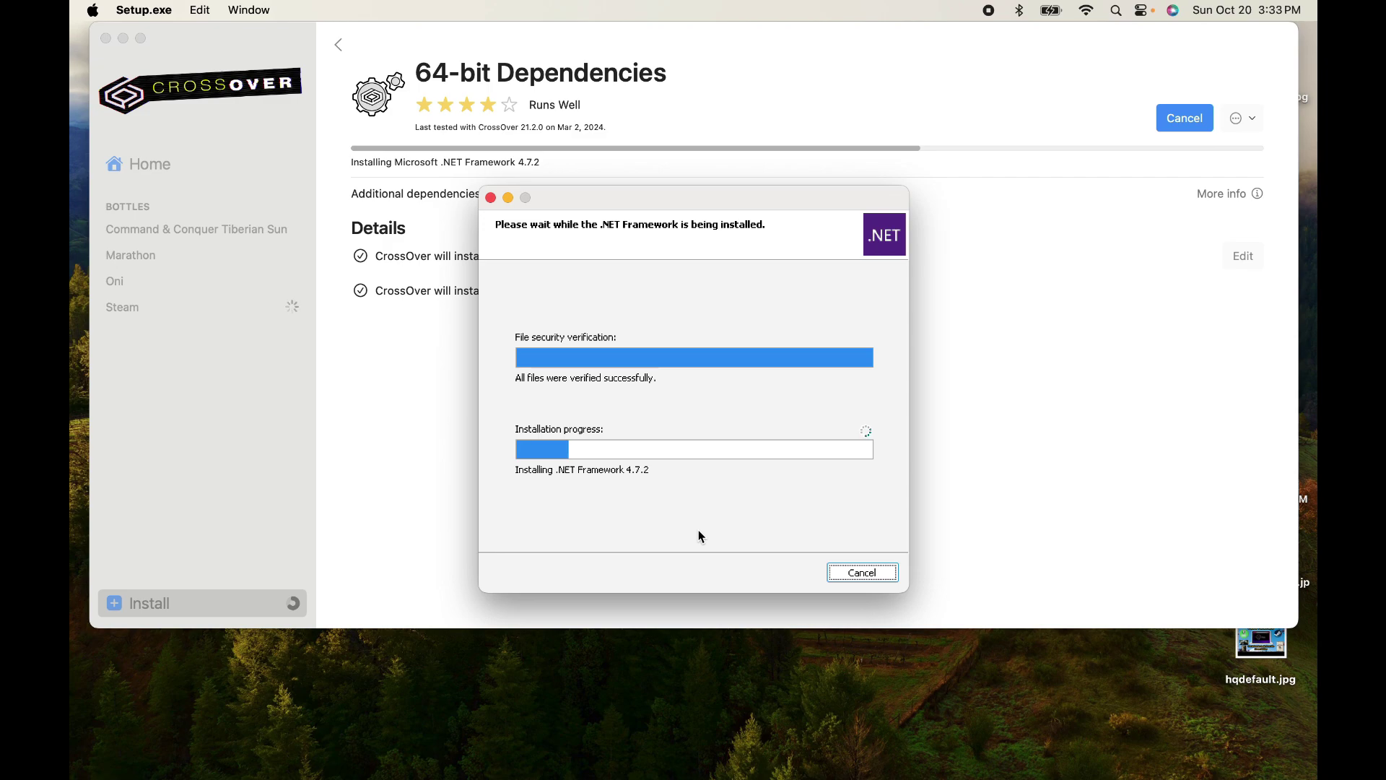
# - Finish .NET Framework 4.7.2, then accept and install the Visual C++ 2012 x64 redistributable
pyautogui.click(861, 572)
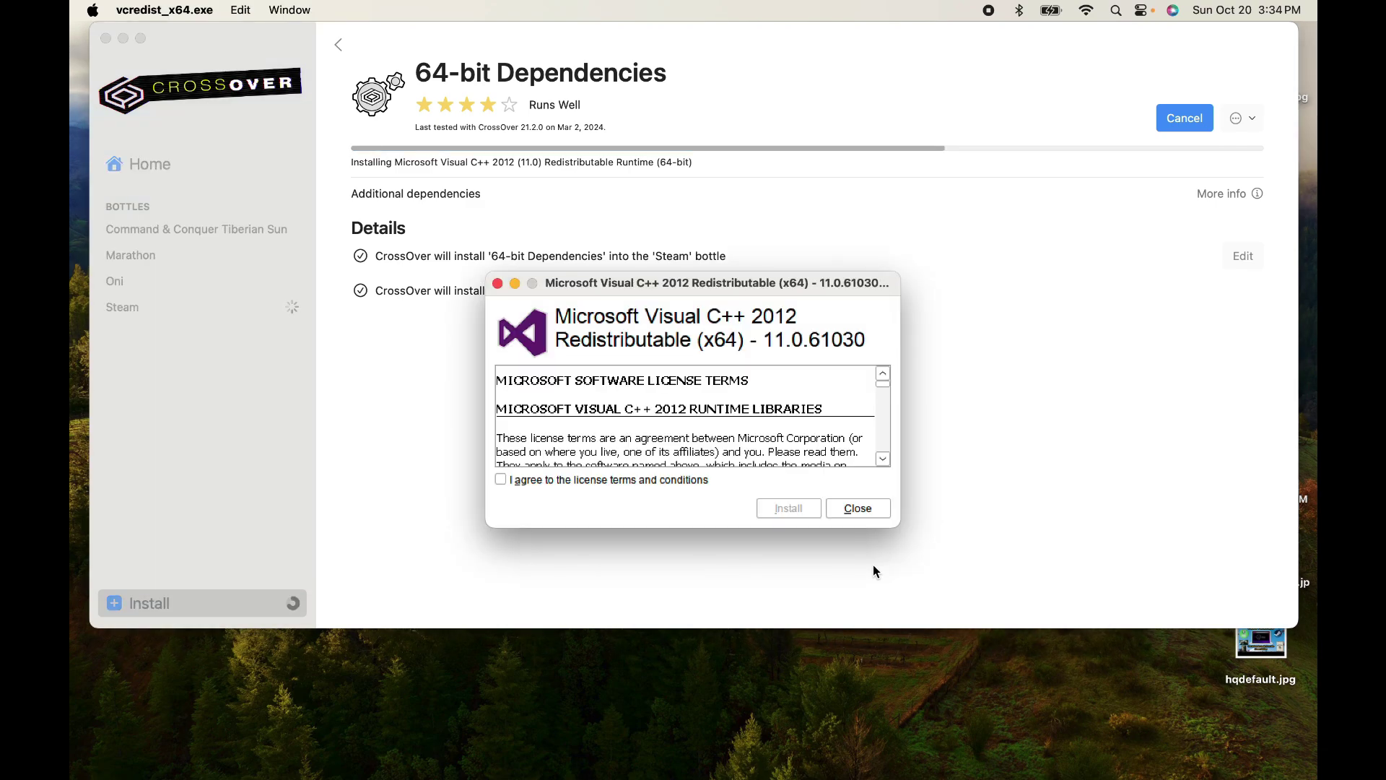
pyautogui.click(501, 479)
pyautogui.click(803, 507)
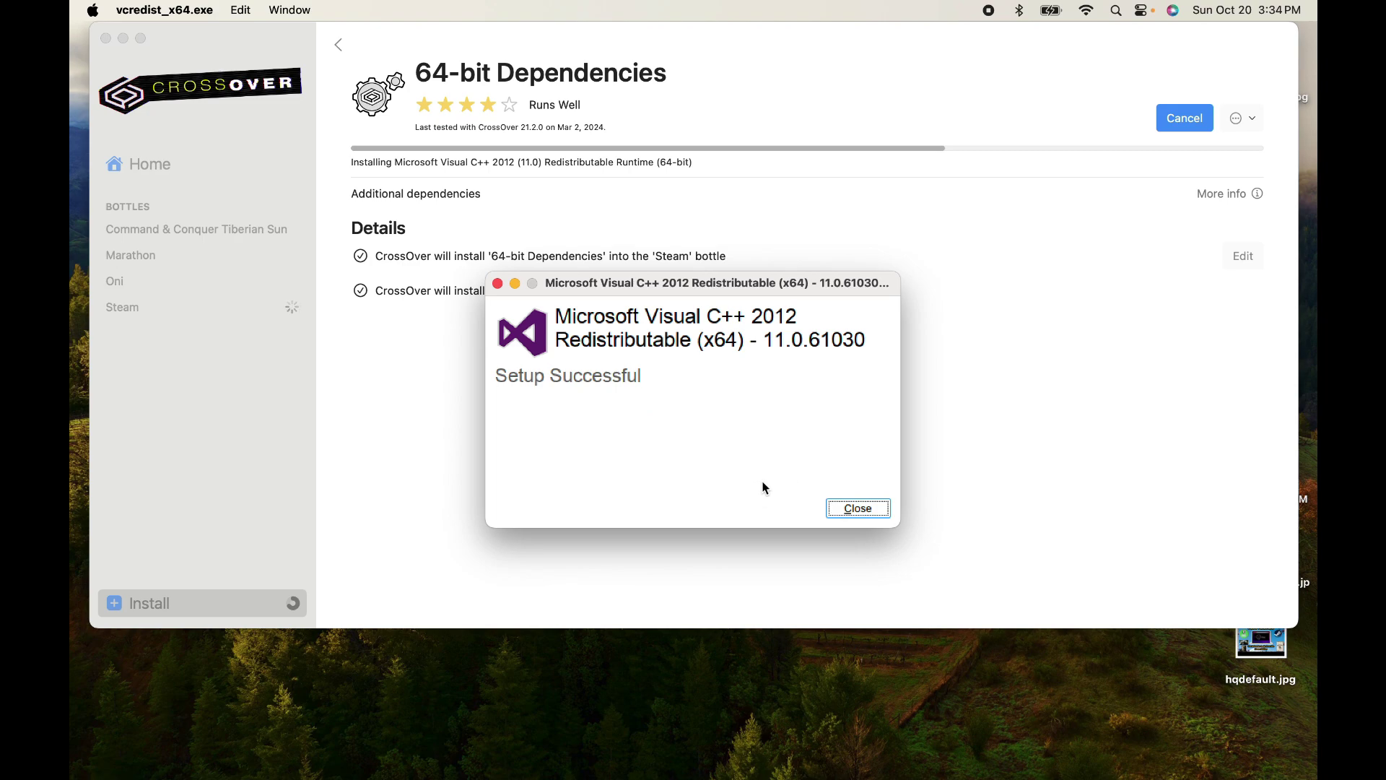
pyautogui.click(857, 508)
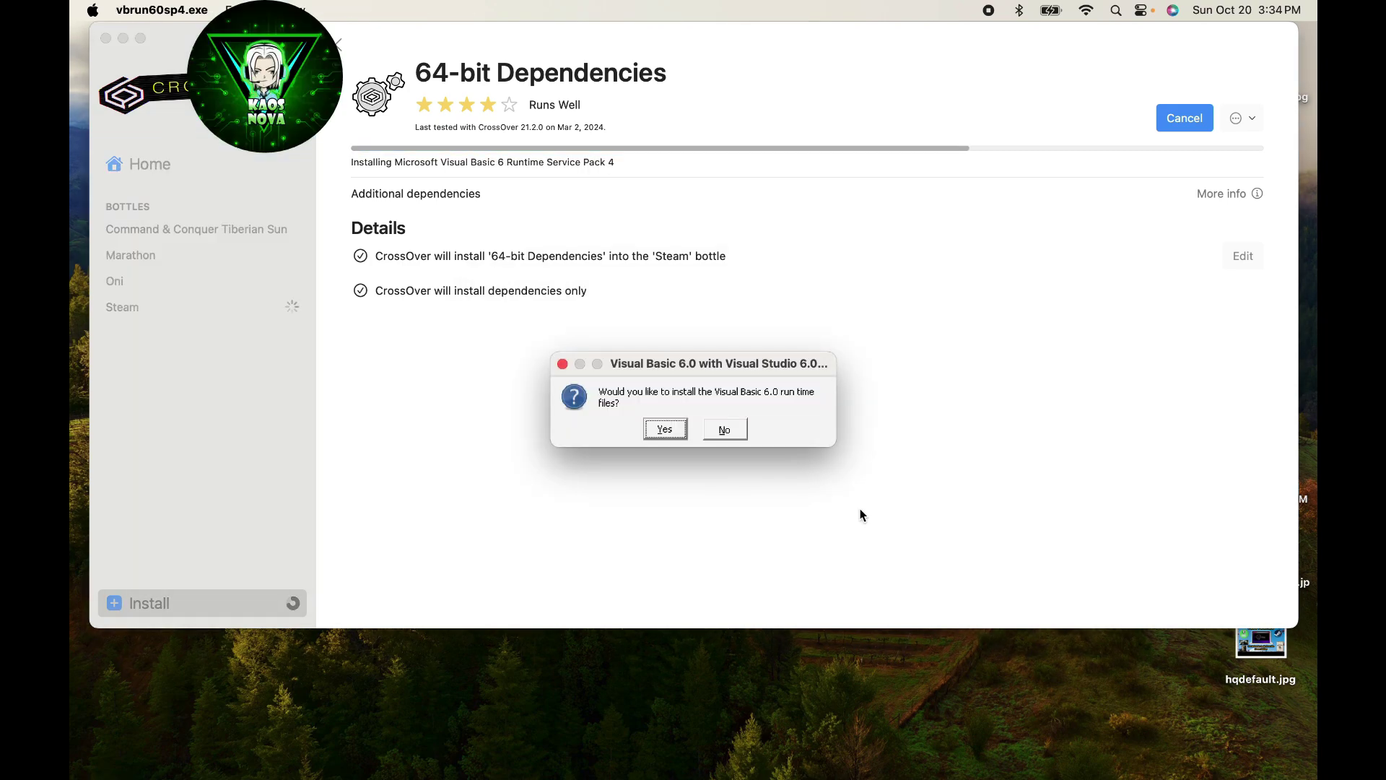
# - Agree to the VB6 runtime, dismiss .NET 4.6.2 warnings, and install Visual C++ 2015 x64
pyautogui.click(657, 427)
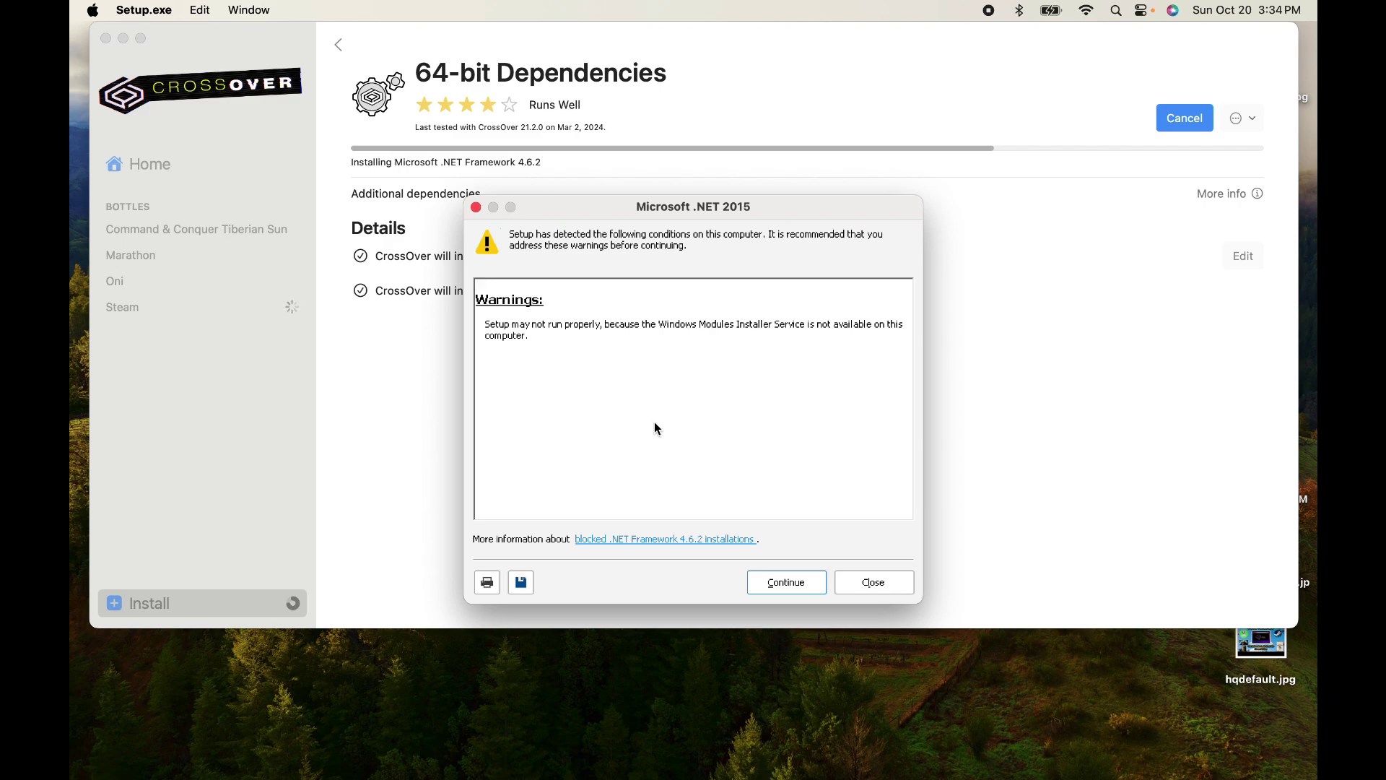
pyautogui.click(892, 586)
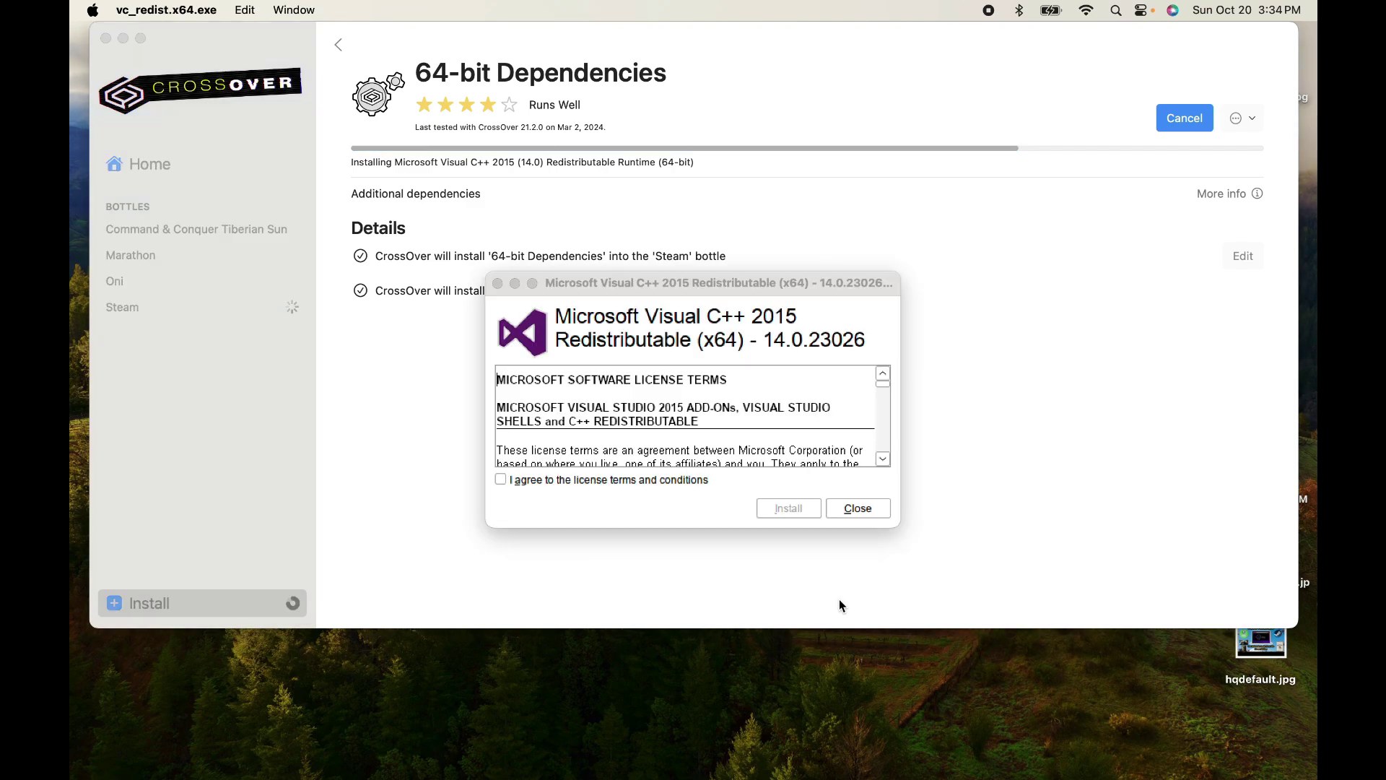
pyautogui.click(499, 480)
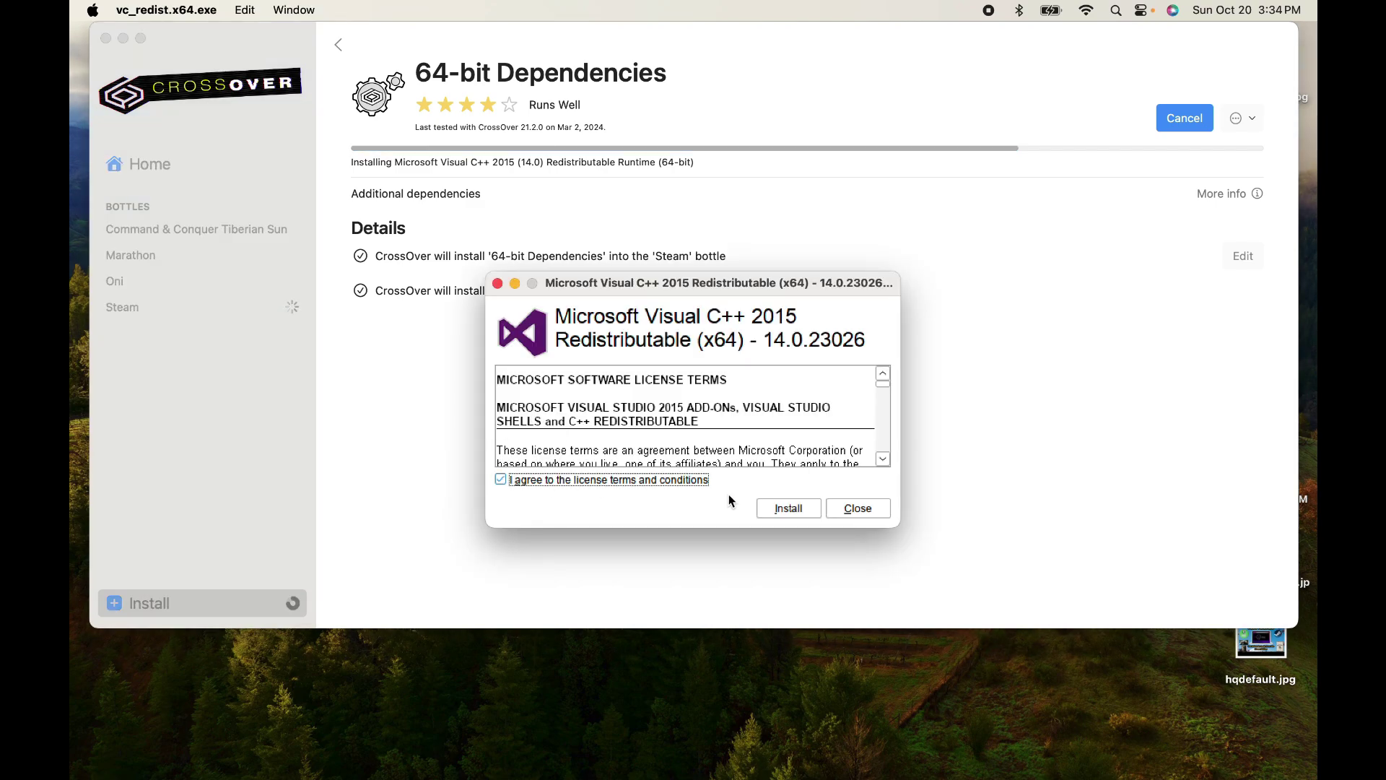
pyautogui.click(785, 508)
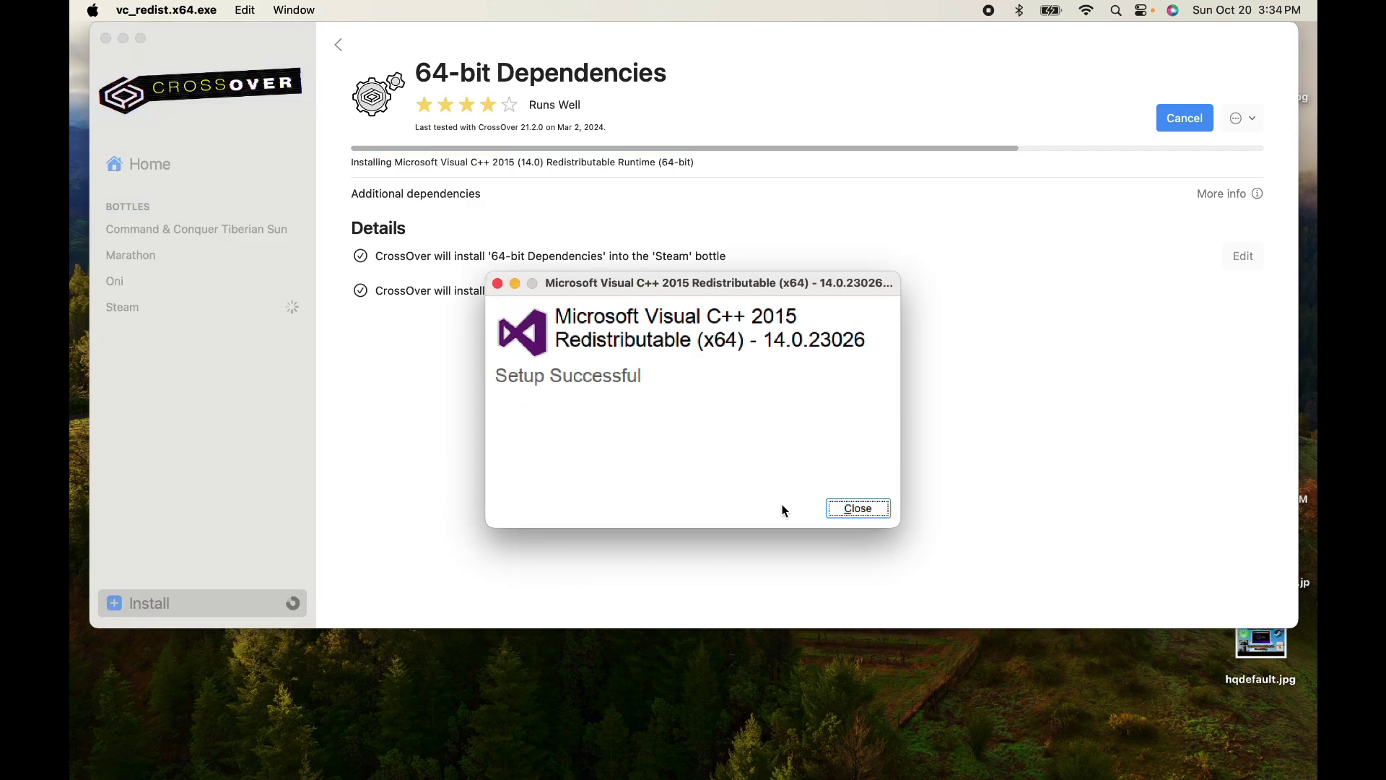
pyautogui.click(841, 512)
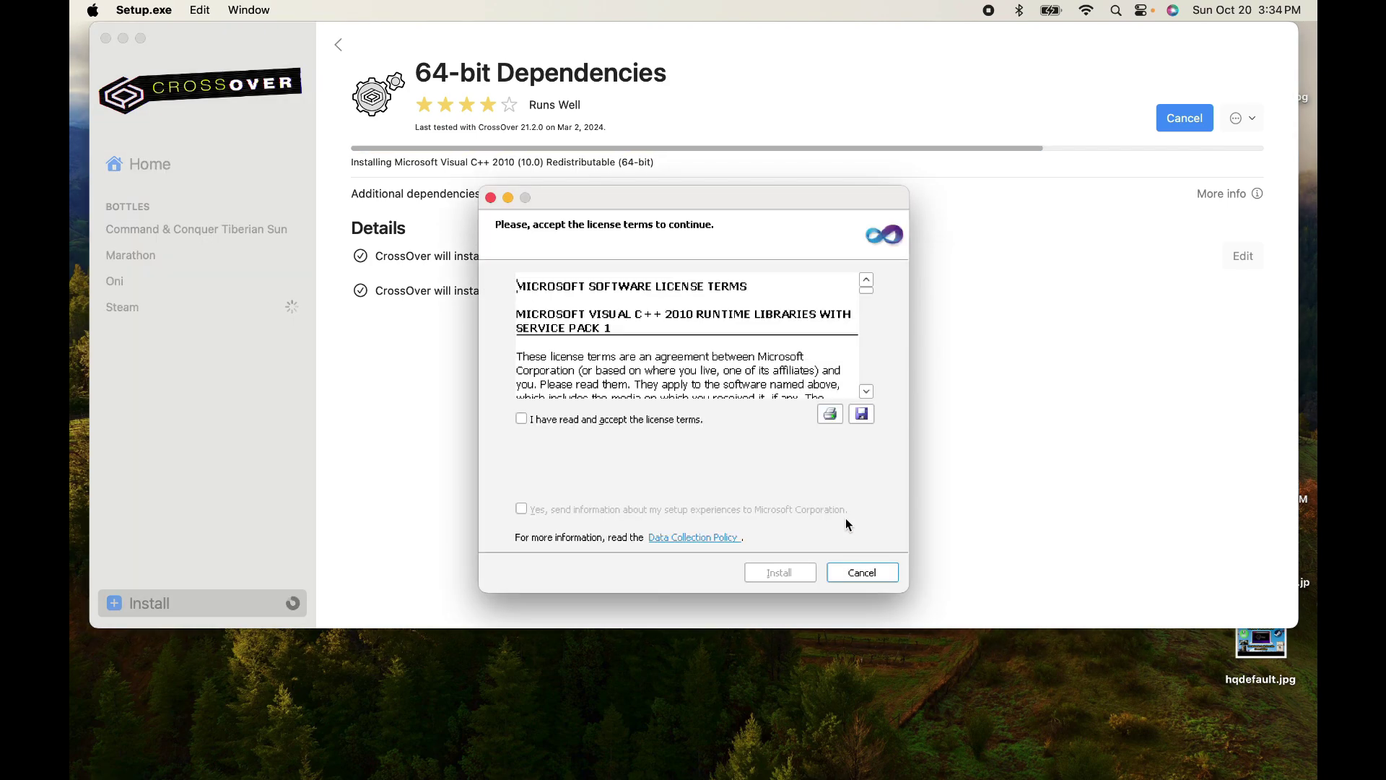
# - Install the Visual C++ 2010 runtime and accept the Visual Basic 6 runtime license
pyautogui.click(520, 419)
pyautogui.click(790, 573)
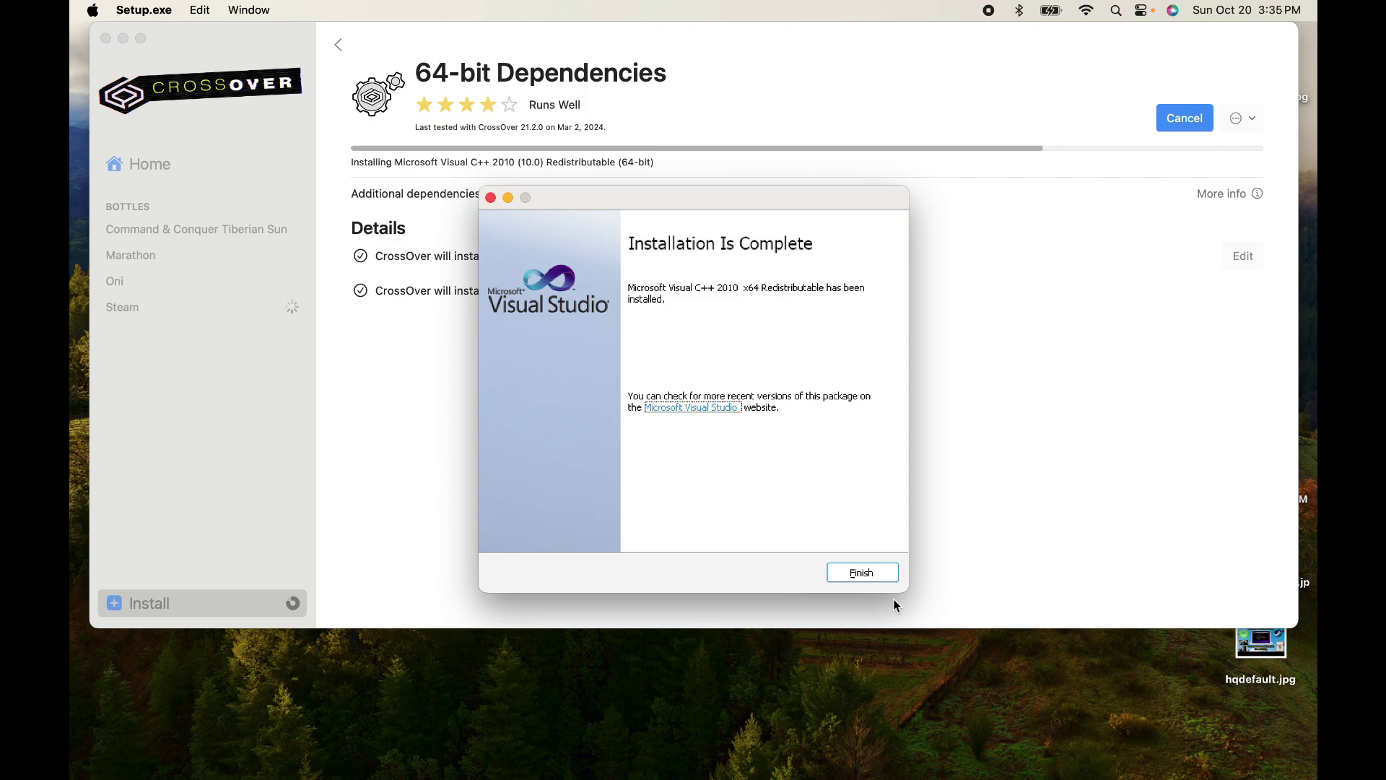
pyautogui.click(871, 579)
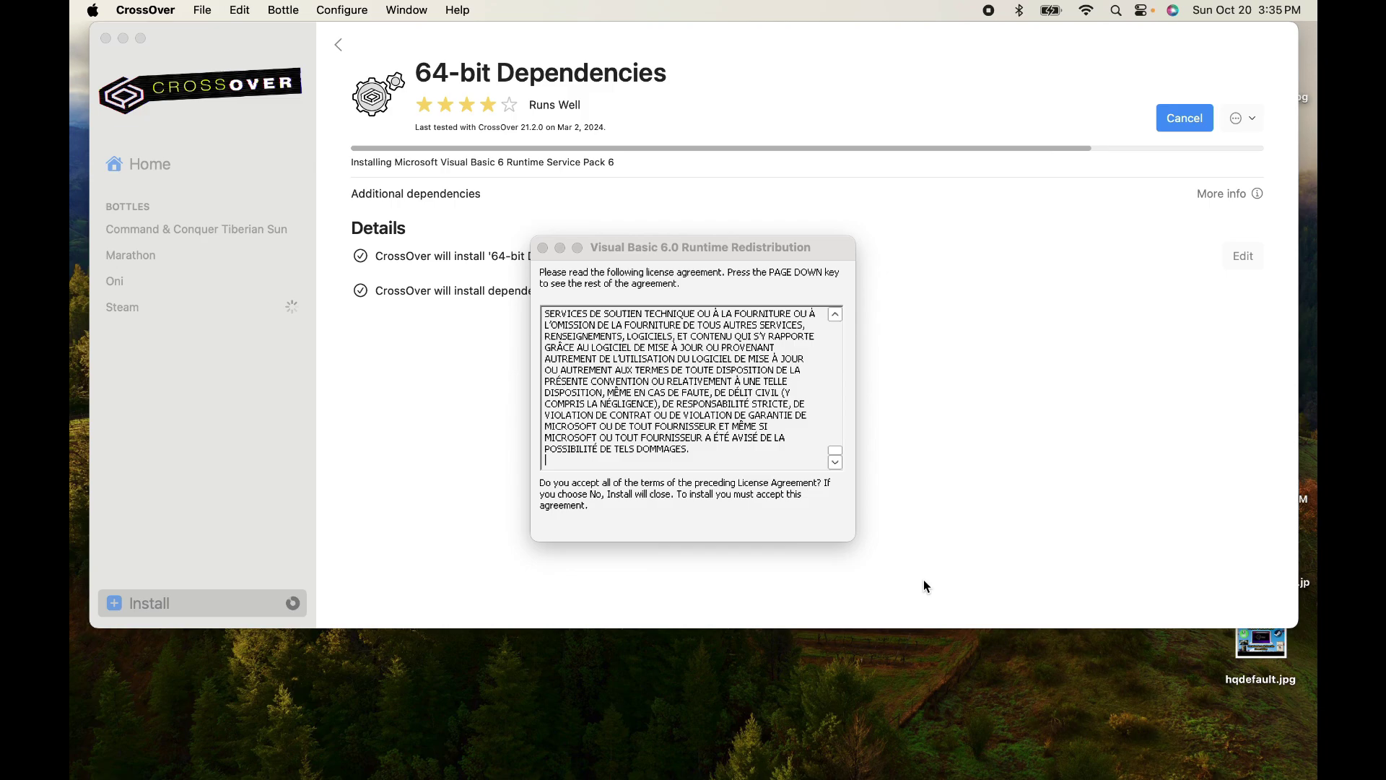
pyautogui.click(721, 526)
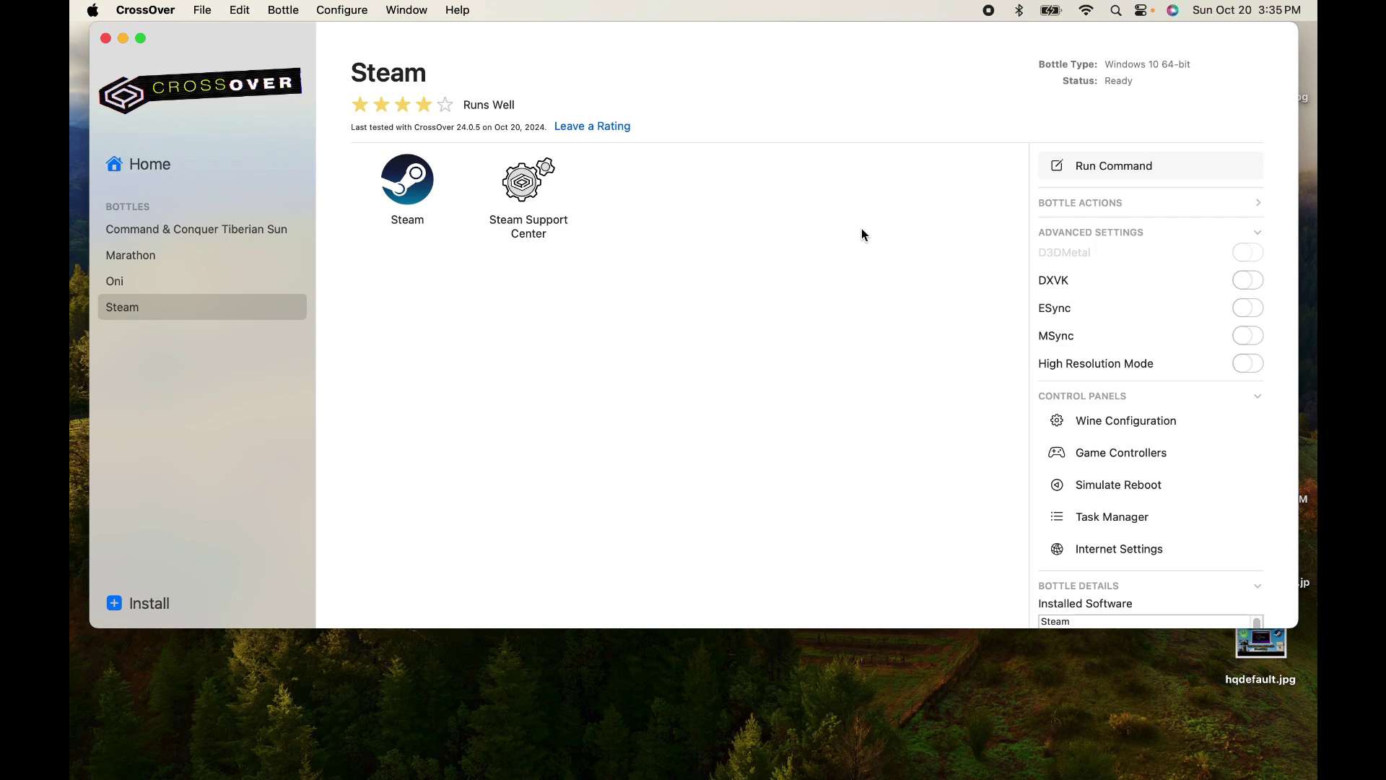
# - Search '64', choose DXVK (64-bit Dll's Only), target the Steam bottle and install it
pyautogui.click(179, 603)
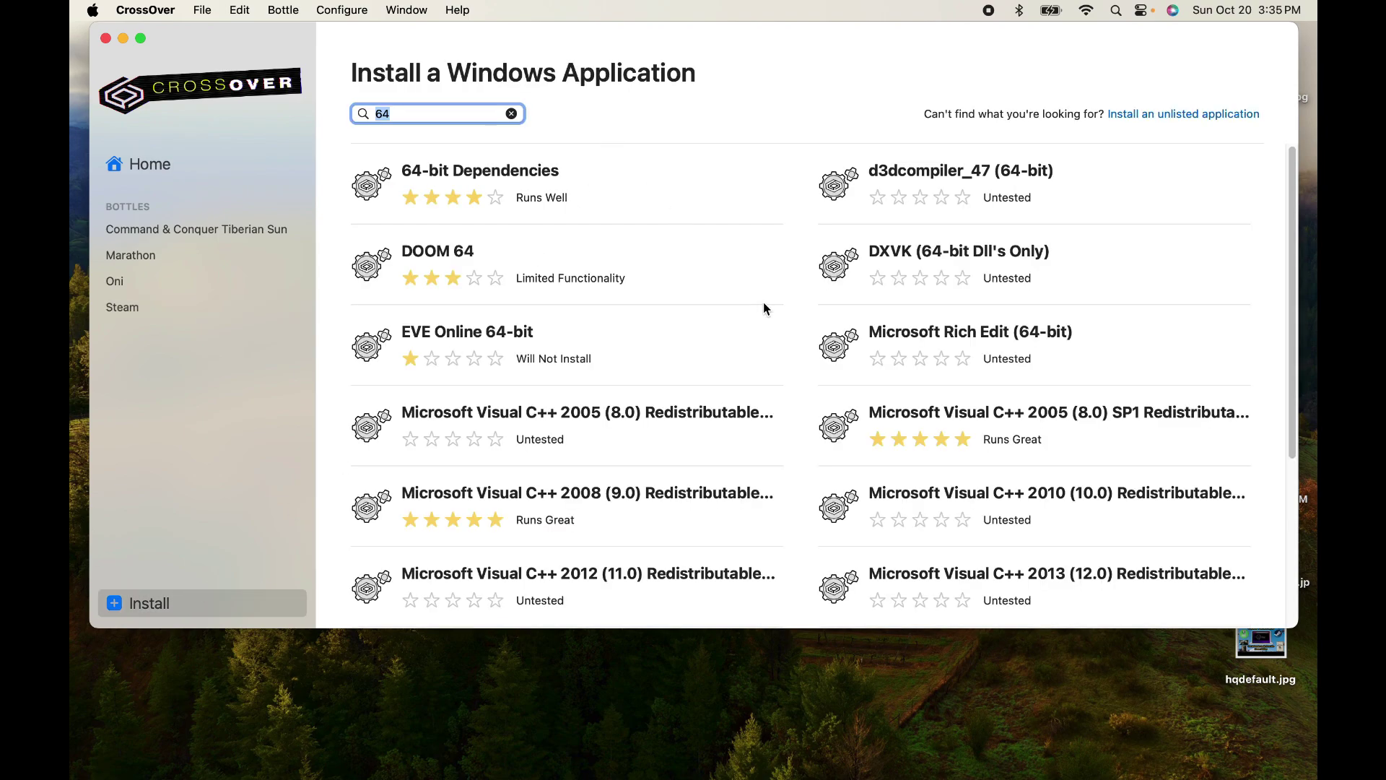
pyautogui.press('BackSpace')
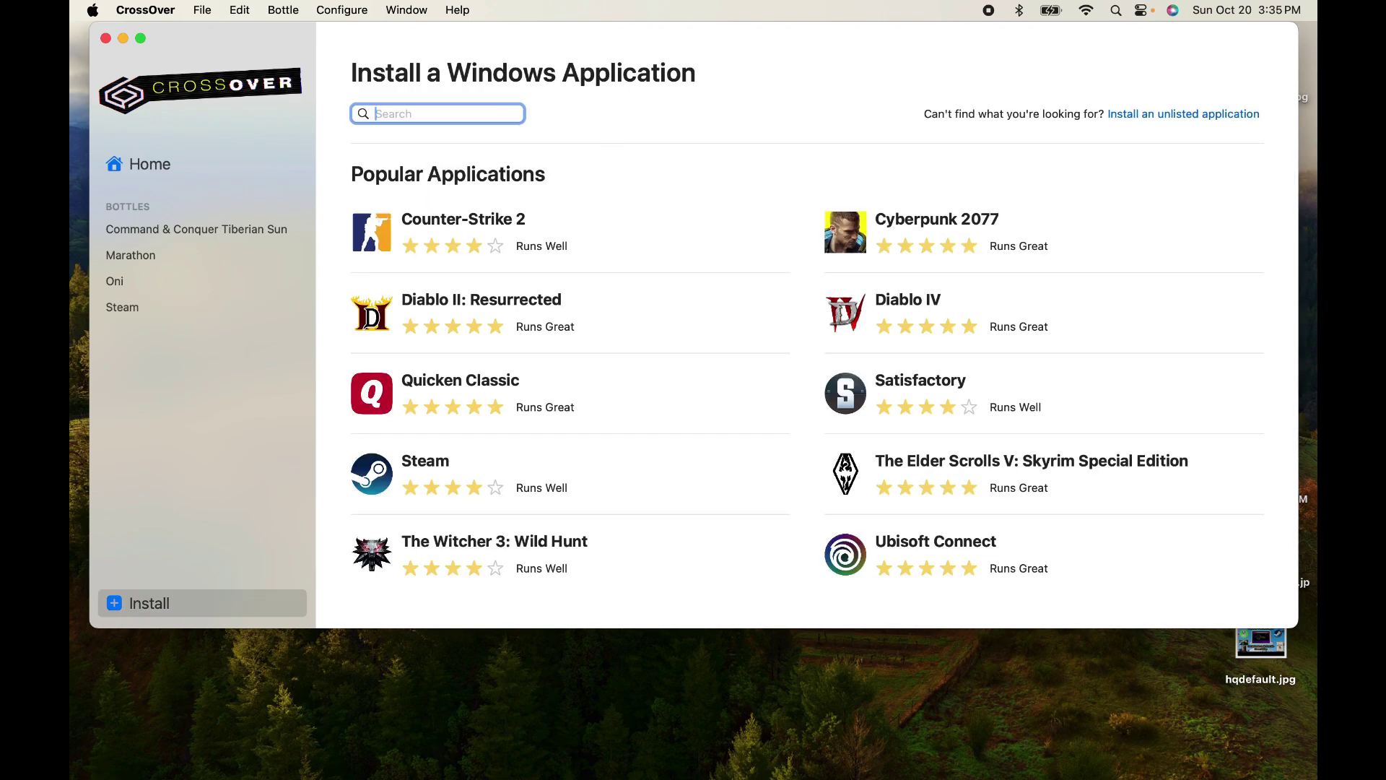
pyautogui.write('64')
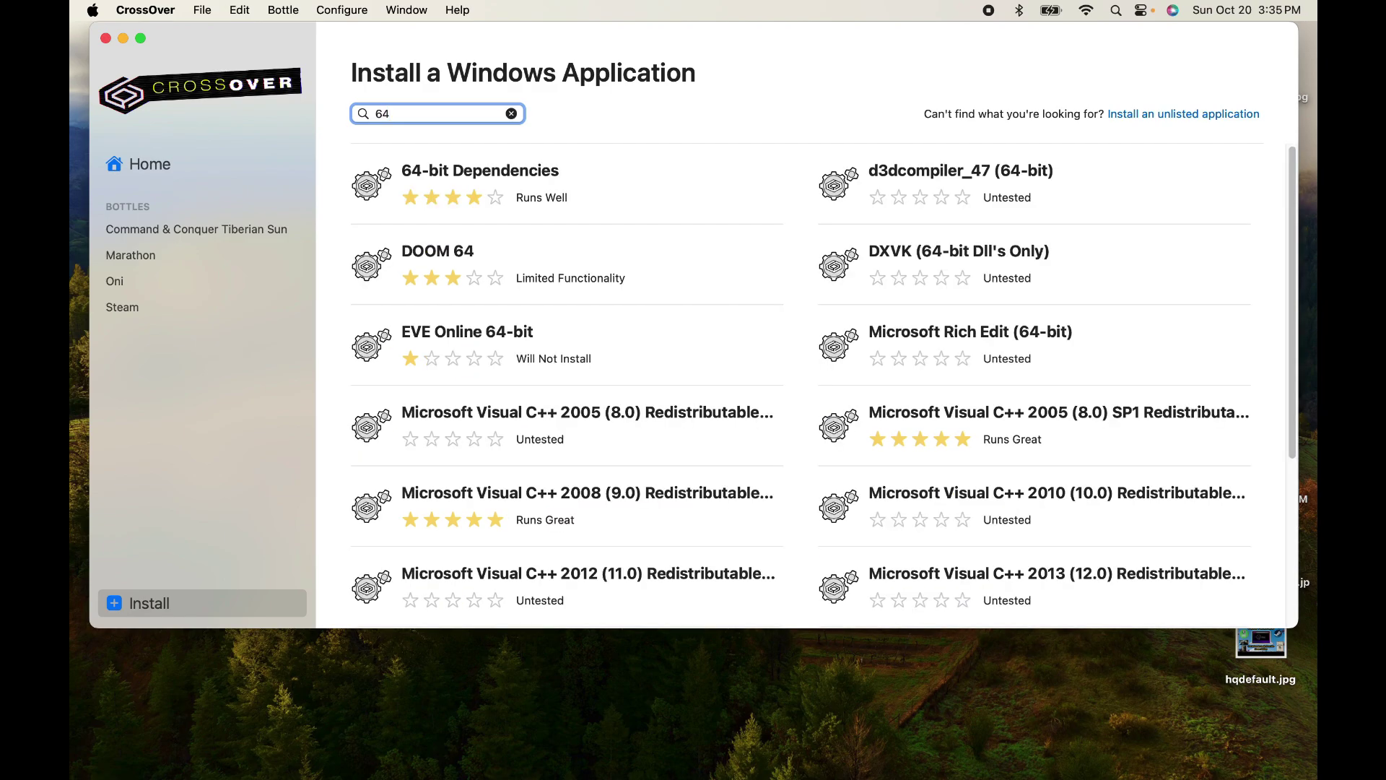
pyautogui.click(1017, 259)
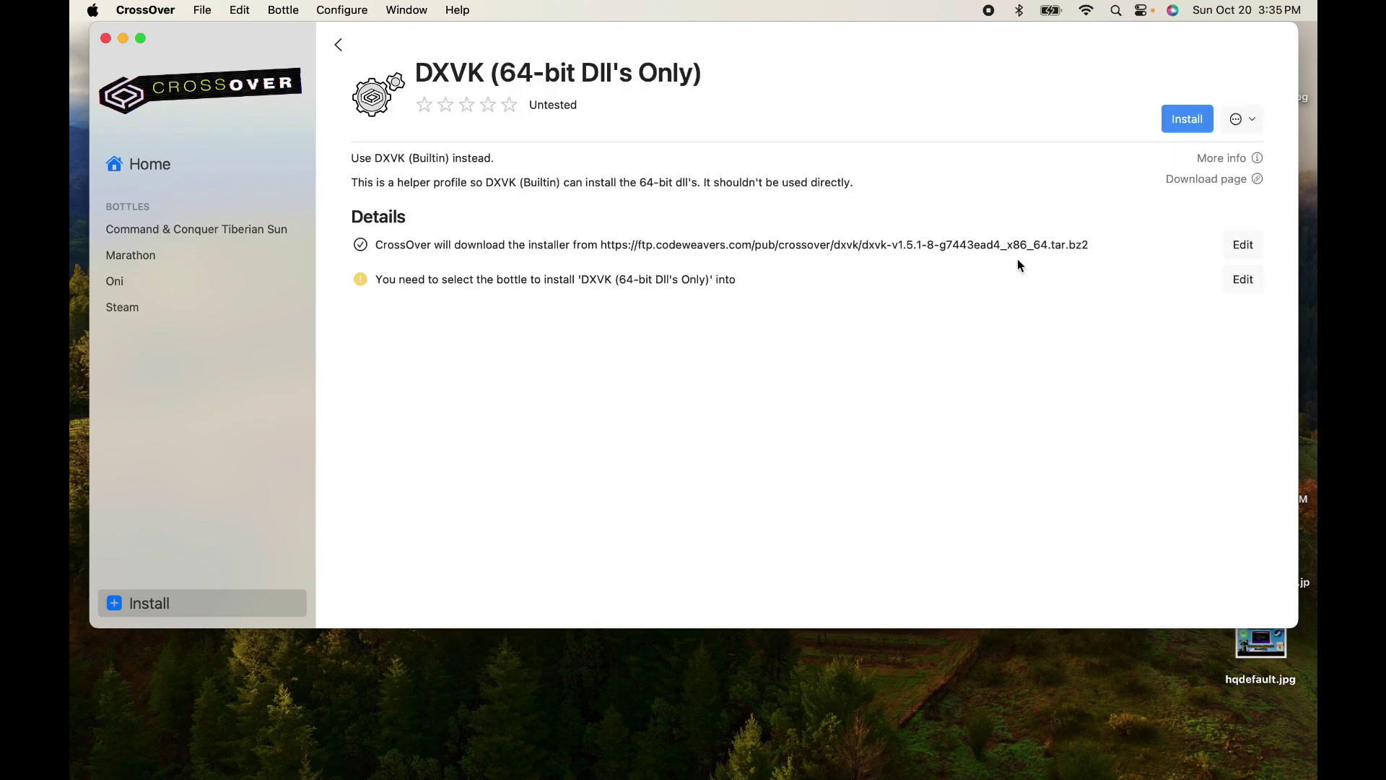
pyautogui.click(1245, 246)
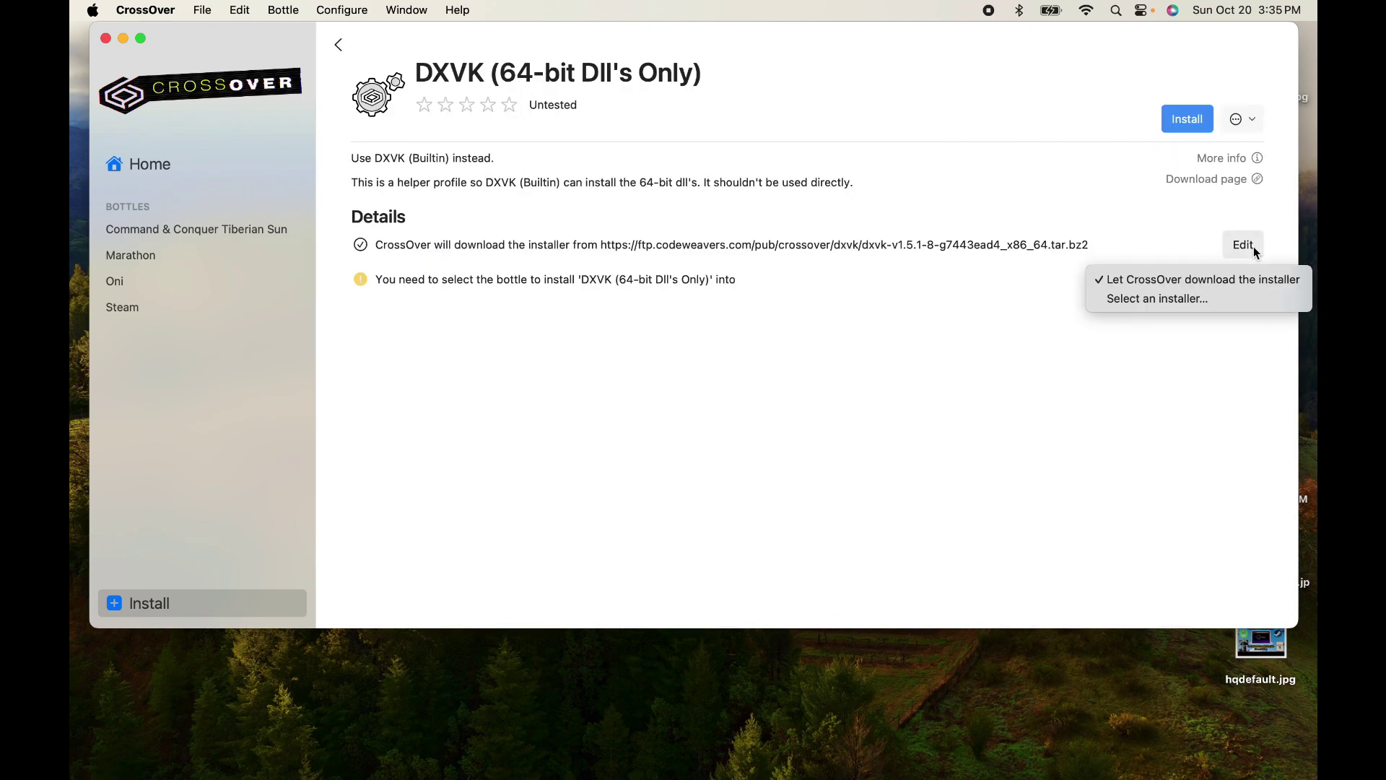
pyautogui.click(1033, 315)
pyautogui.click(1245, 283)
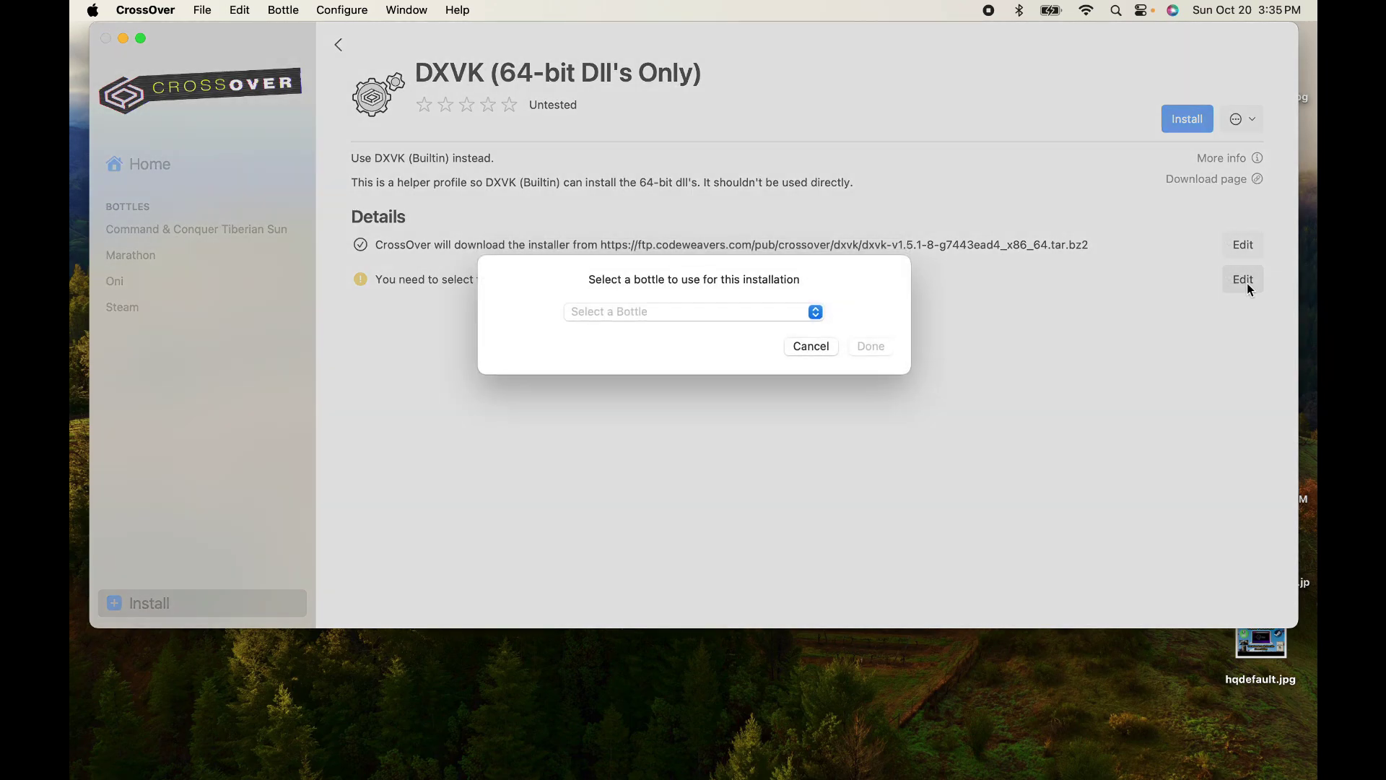
pyautogui.click(748, 316)
pyautogui.click(709, 363)
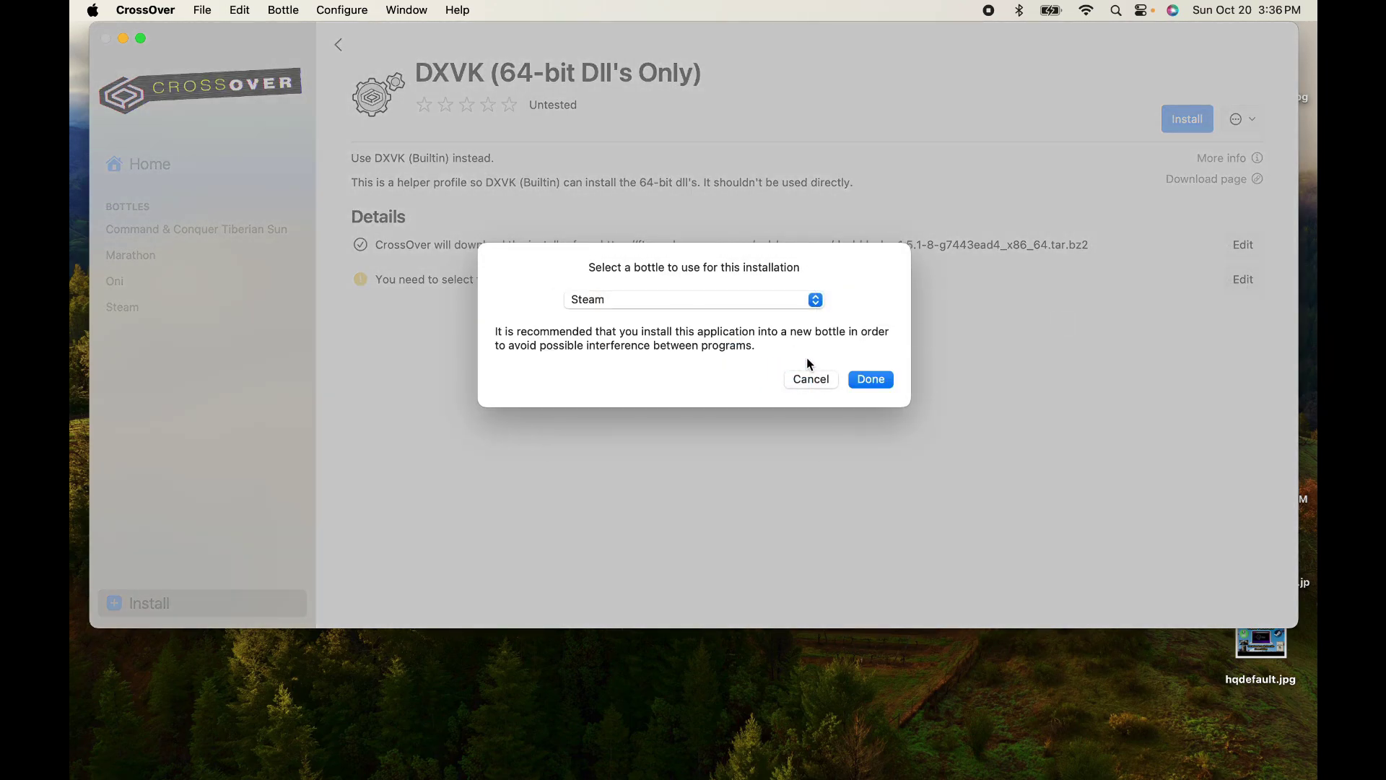
pyautogui.click(870, 380)
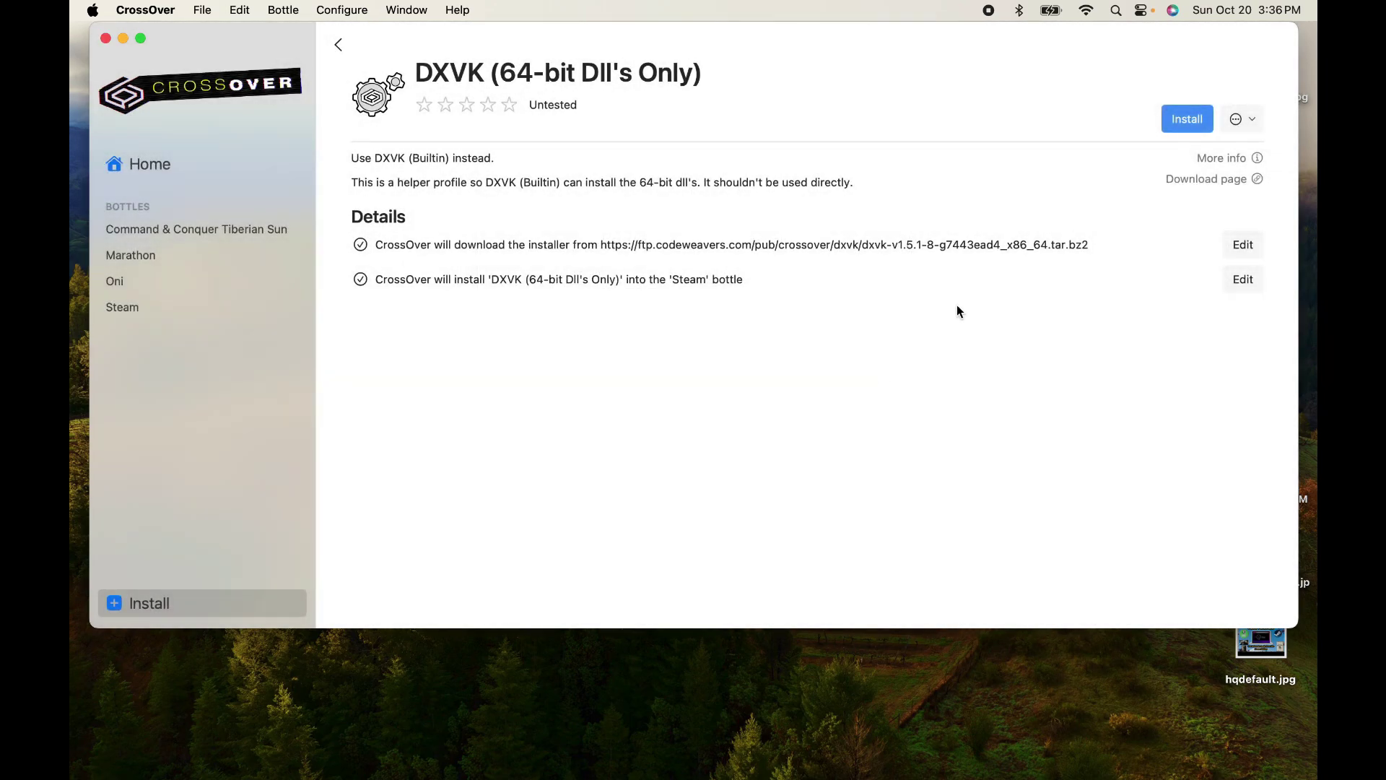
pyautogui.click(1185, 128)
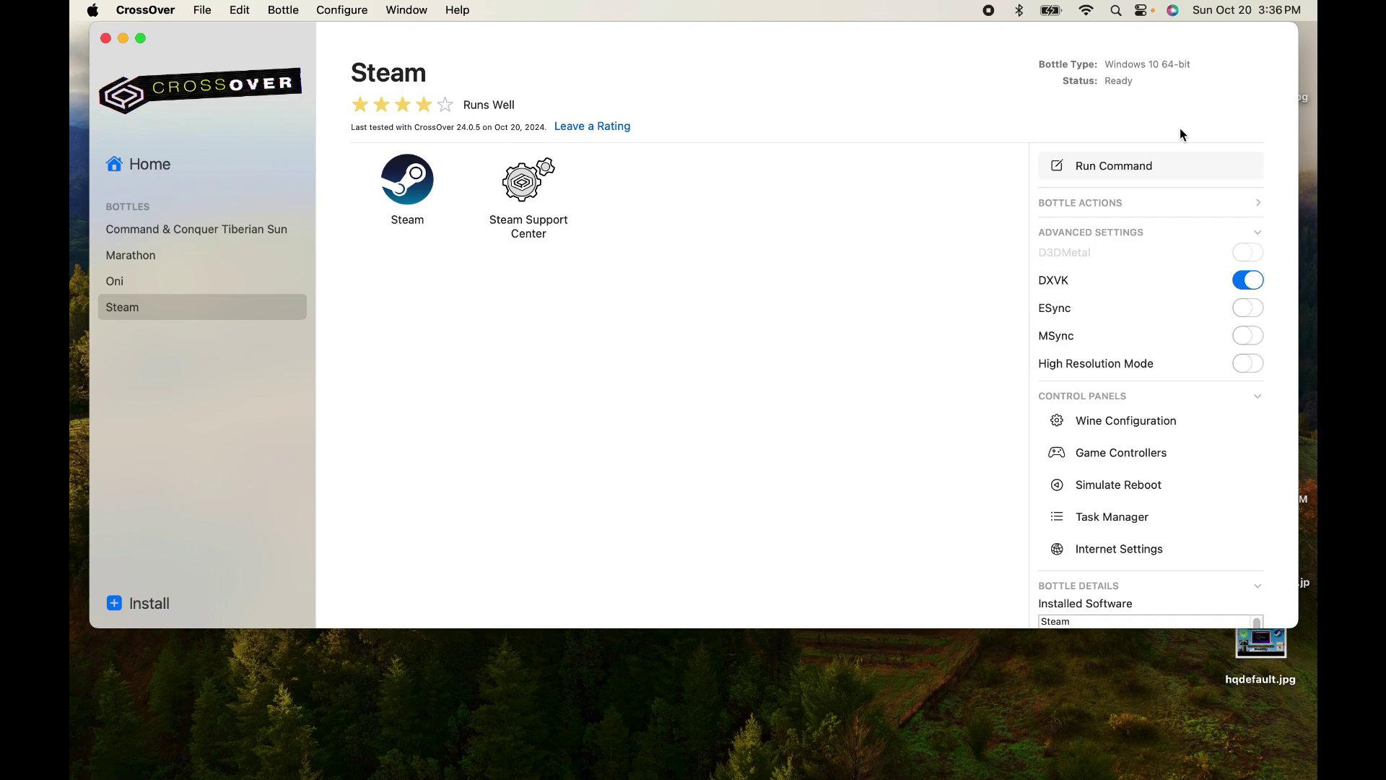
# - Search the catalogue for DXVK and install DXVK (Builtin) with Steam as the target bottle
pyautogui.moveTo(861, 779)
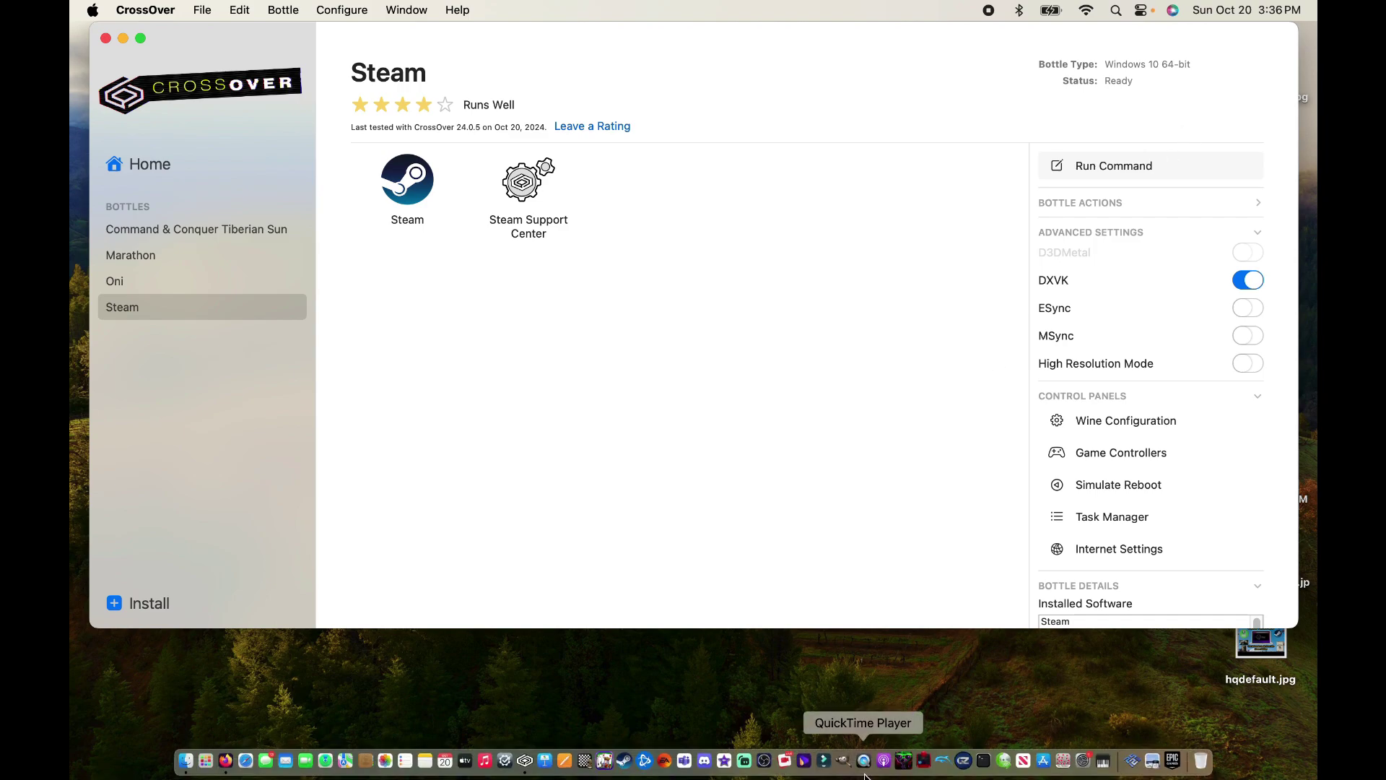
pyautogui.click(217, 603)
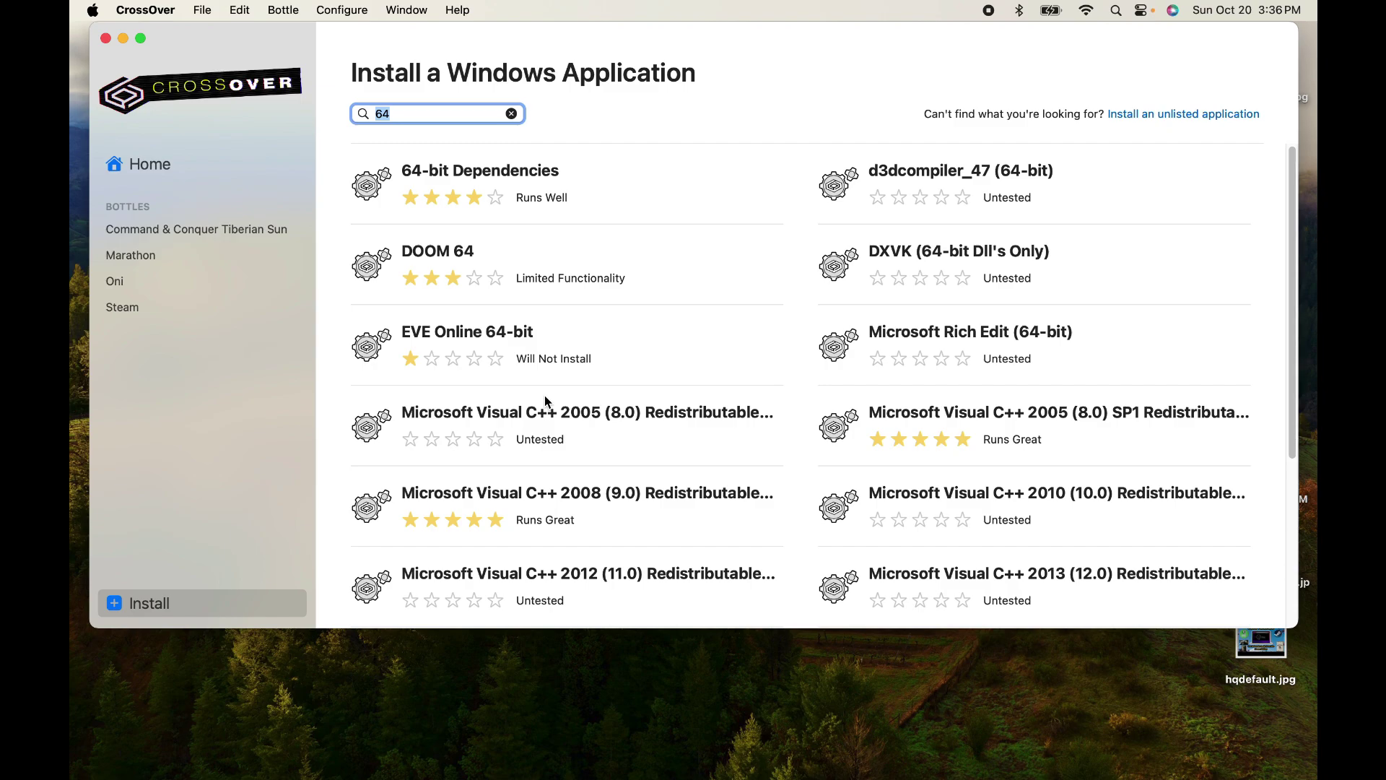
pyautogui.write('DXVK')
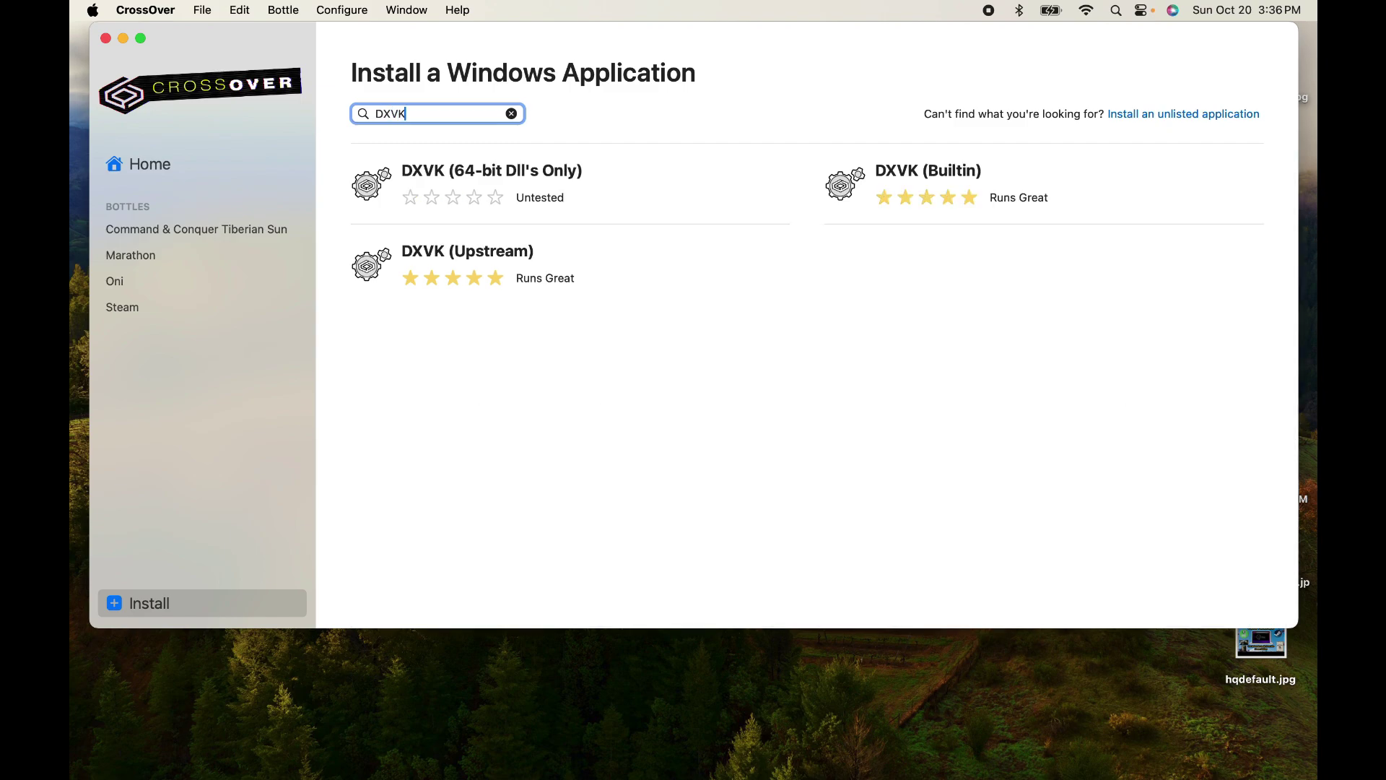
pyautogui.click(984, 166)
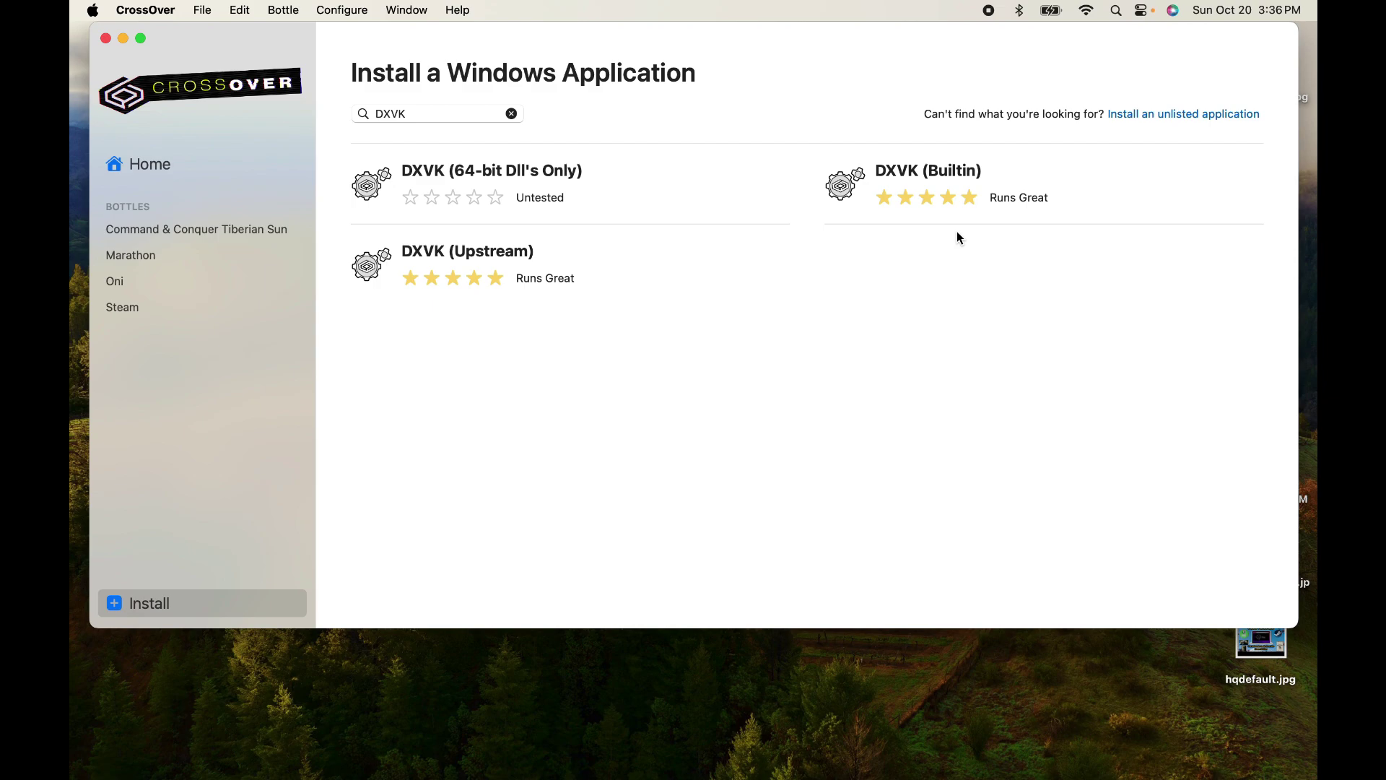
pyautogui.click(996, 189)
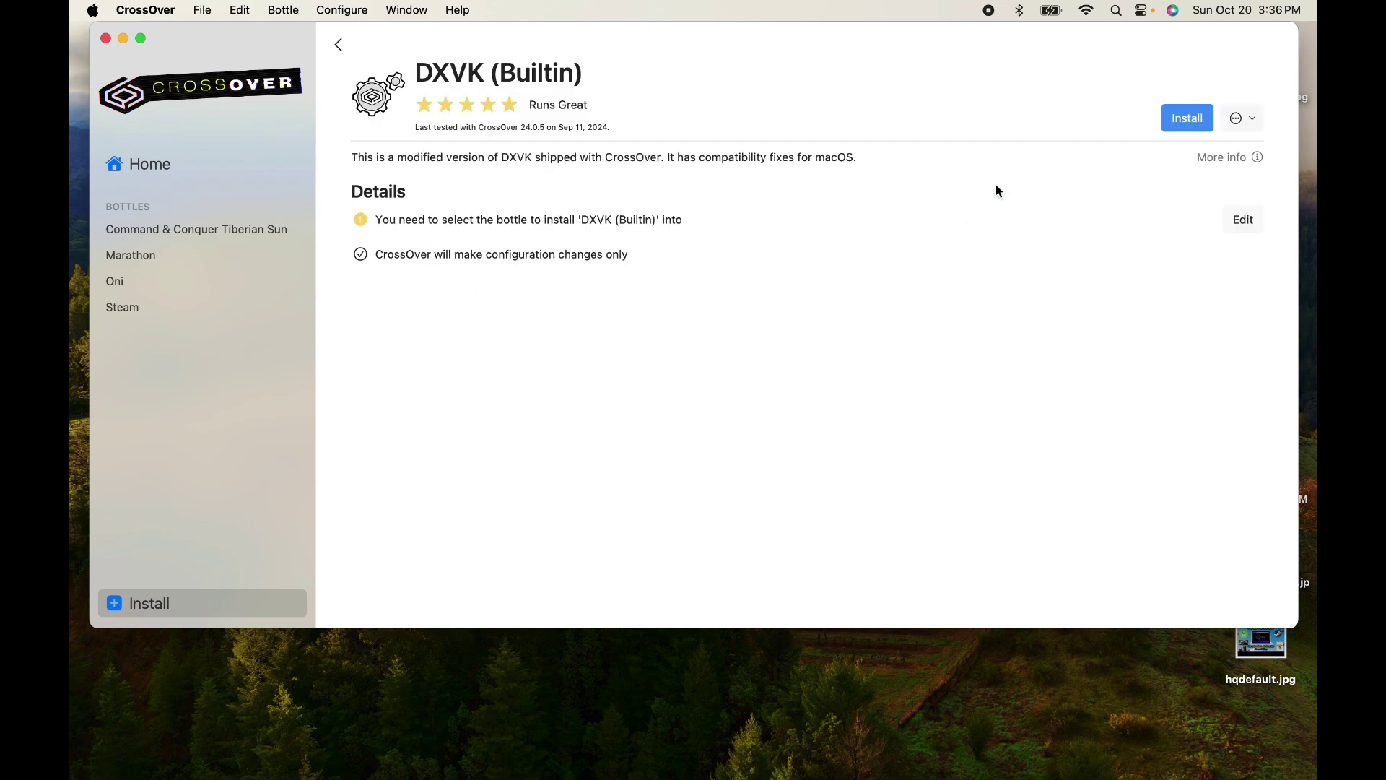
pyautogui.click(1243, 220)
pyautogui.click(678, 325)
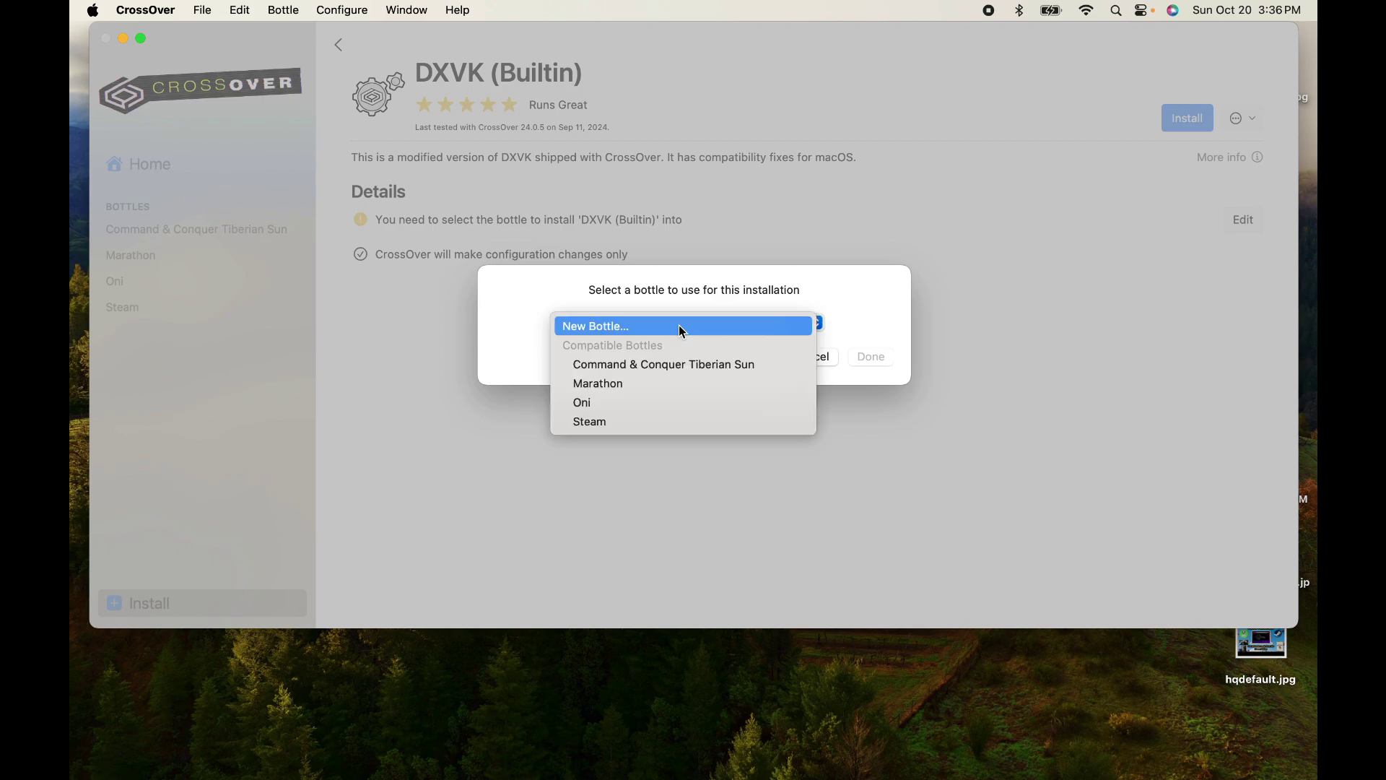
pyautogui.click(660, 419)
pyautogui.click(870, 379)
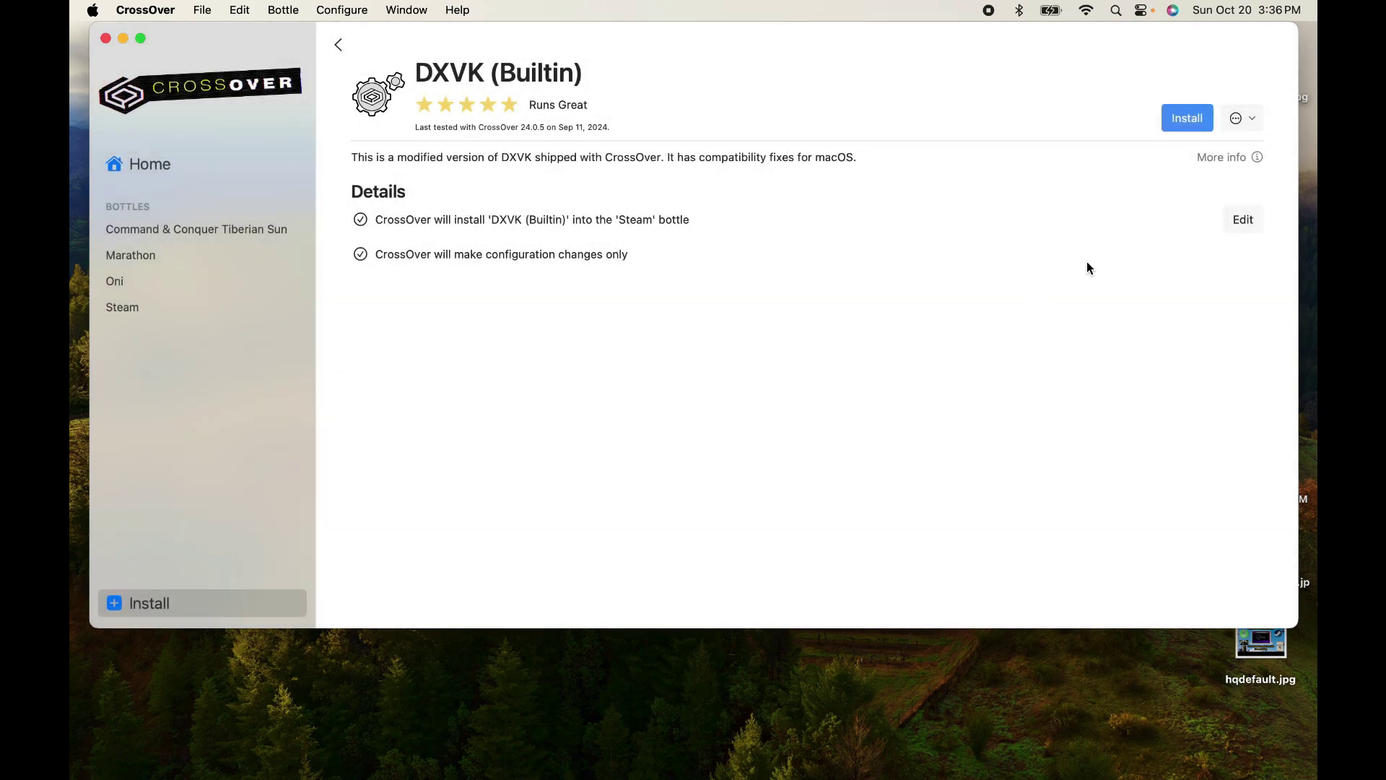
pyautogui.click(1202, 123)
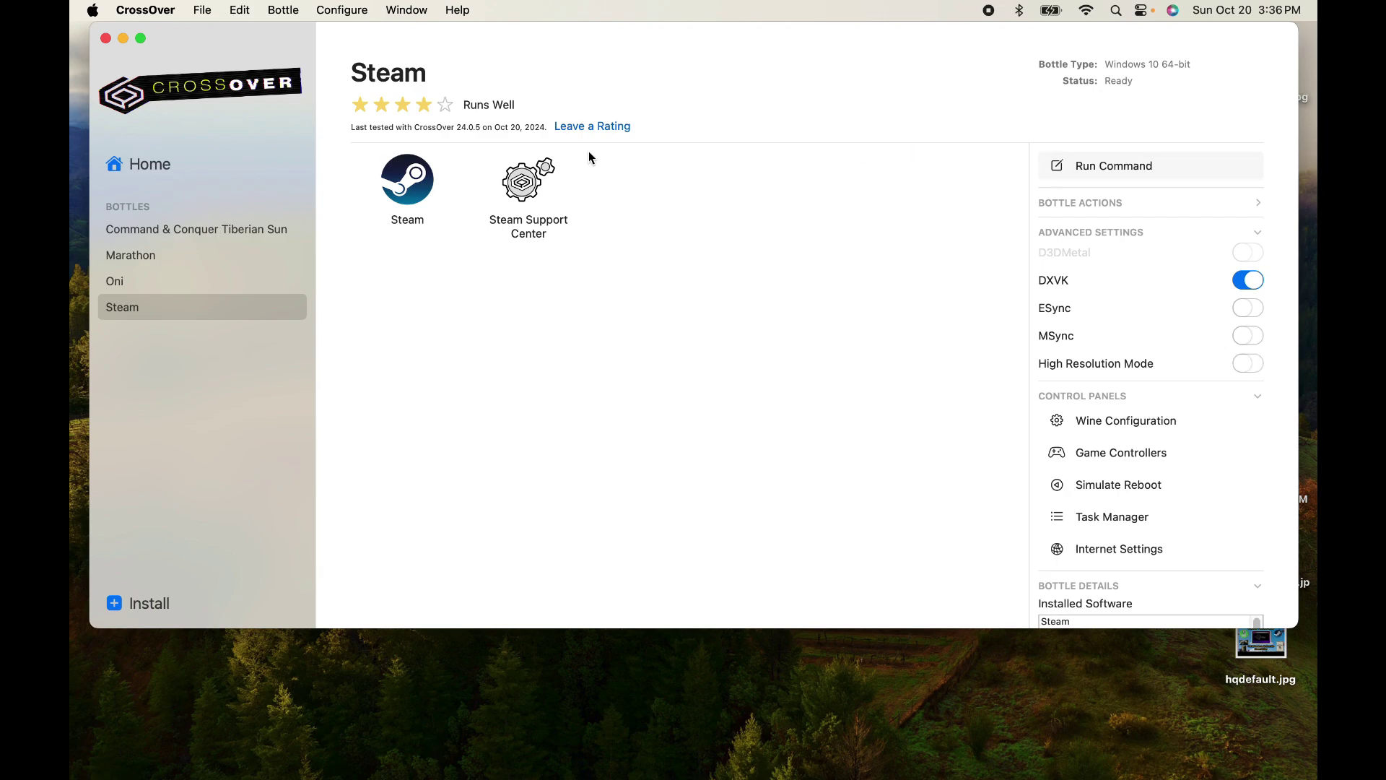
# - Install DXVK (Upstream) from the catalogue with Steam chosen as the target bottle
pyautogui.click(182, 603)
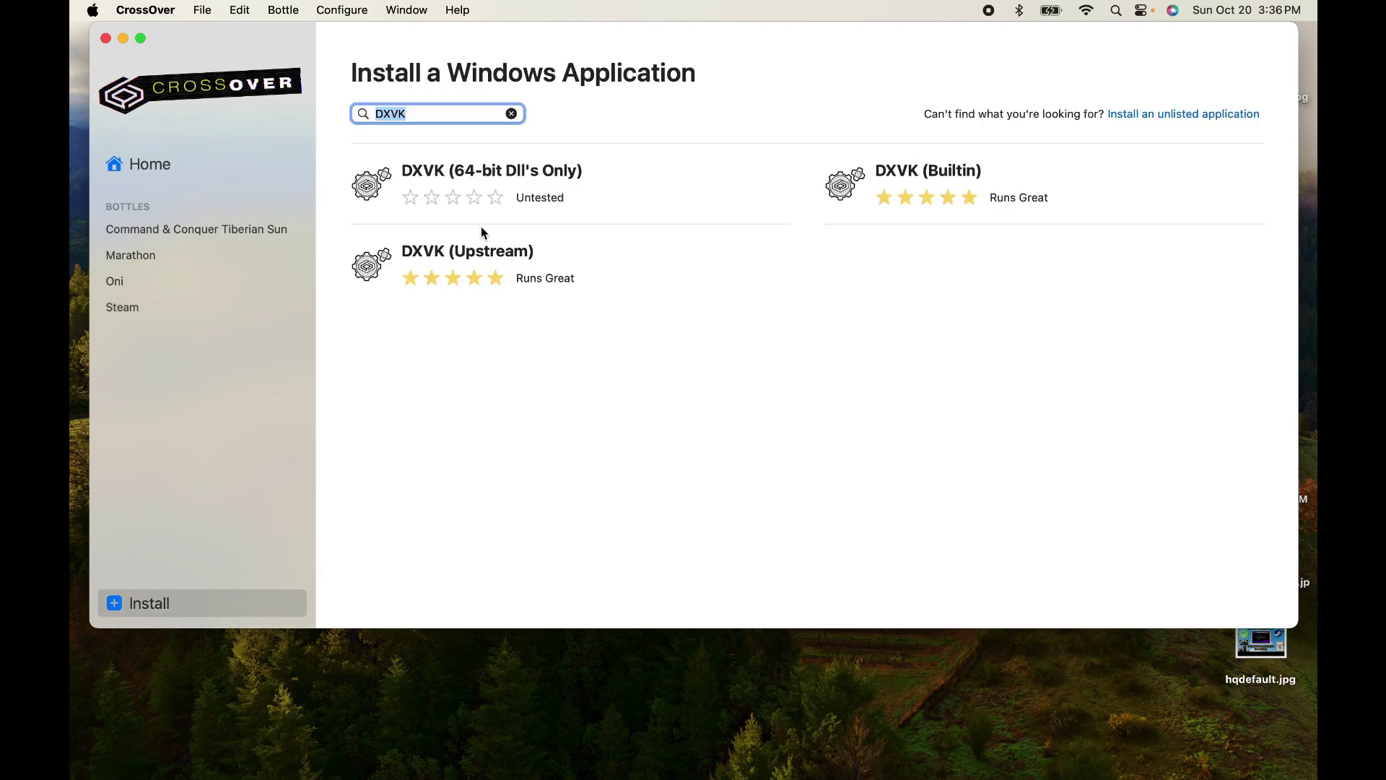
pyautogui.click(468, 253)
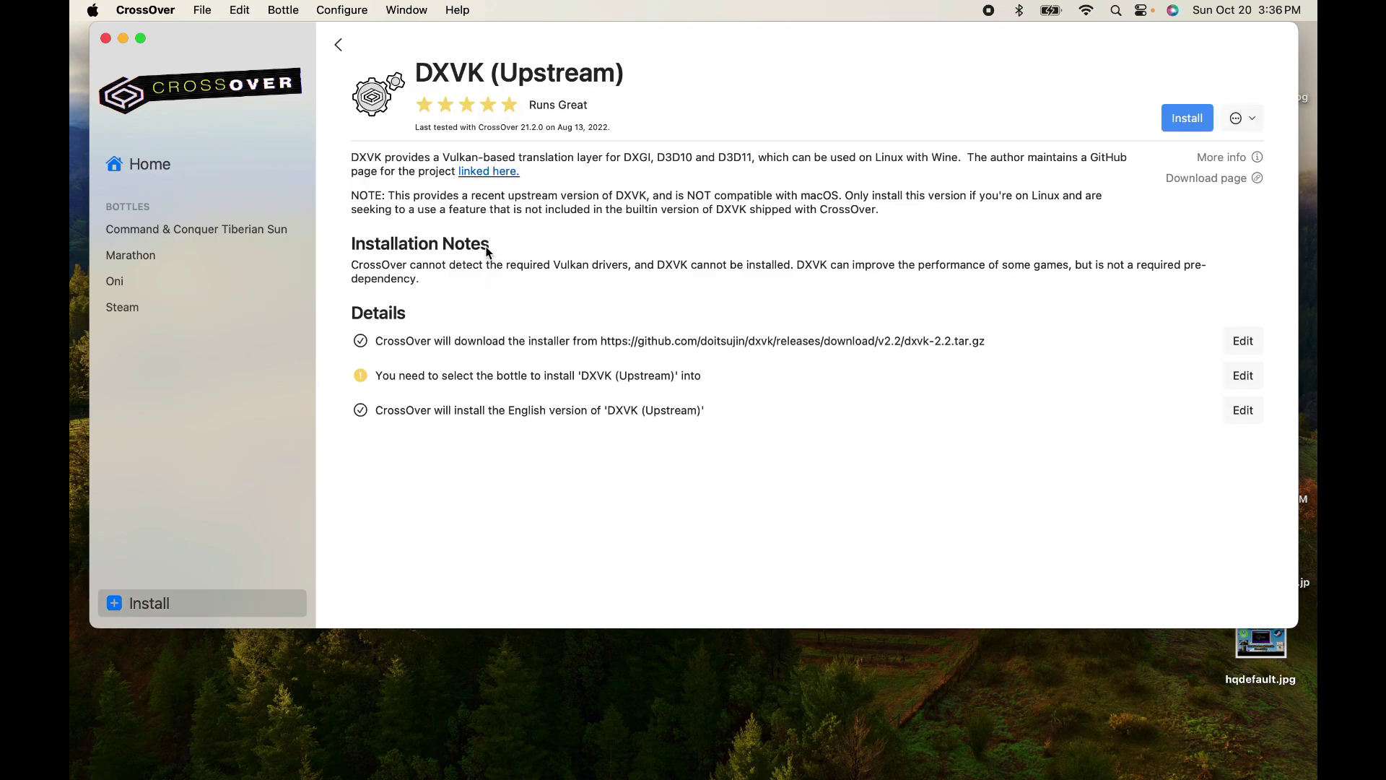
pyautogui.click(1242, 376)
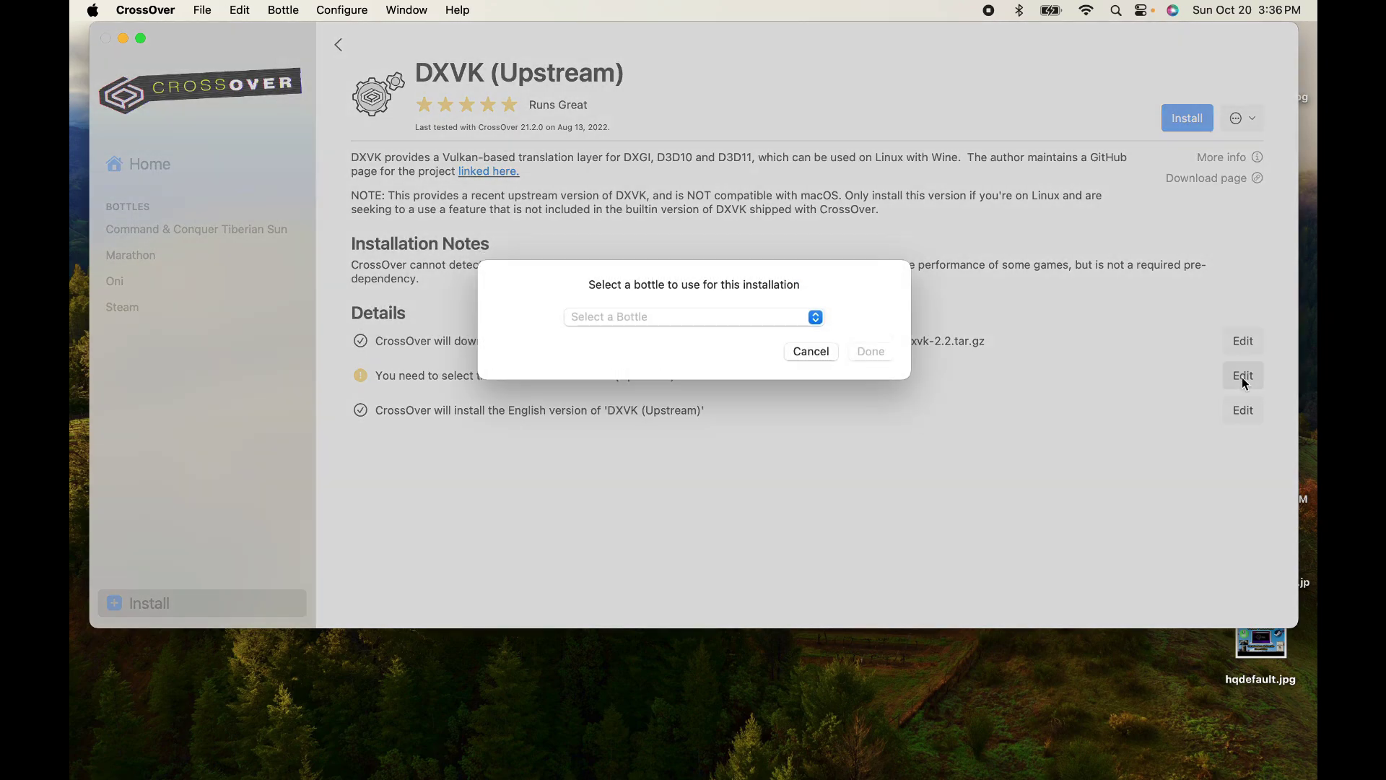
pyautogui.click(720, 325)
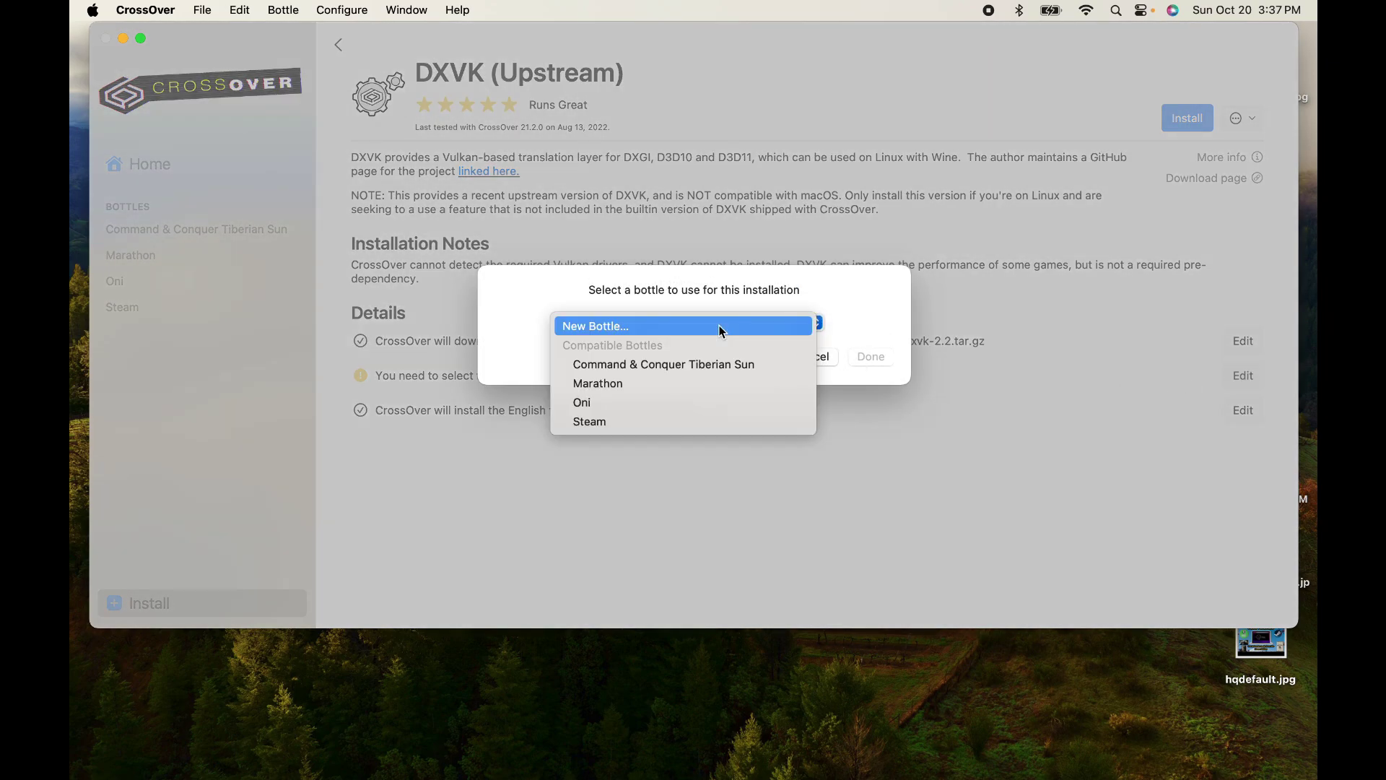
pyautogui.click(692, 423)
pyautogui.click(883, 380)
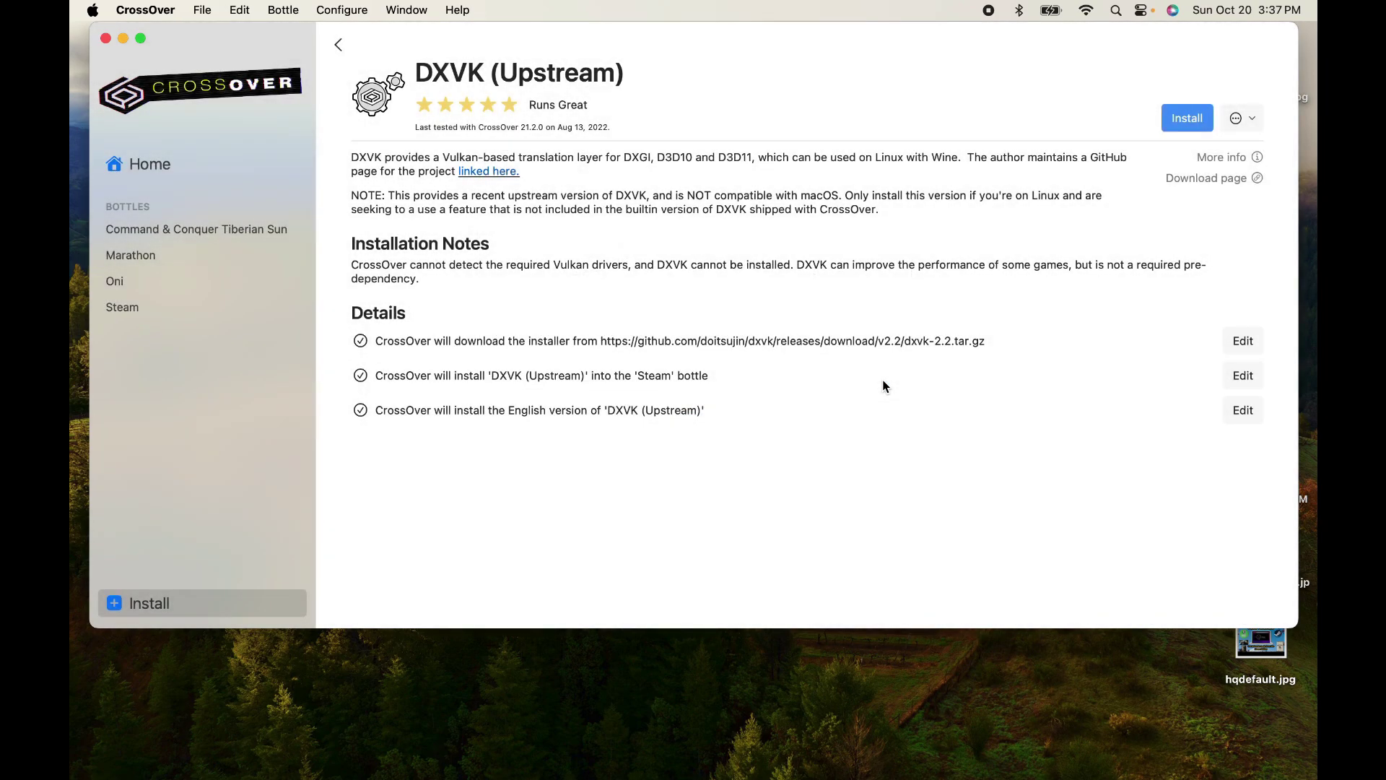
pyautogui.click(1205, 117)
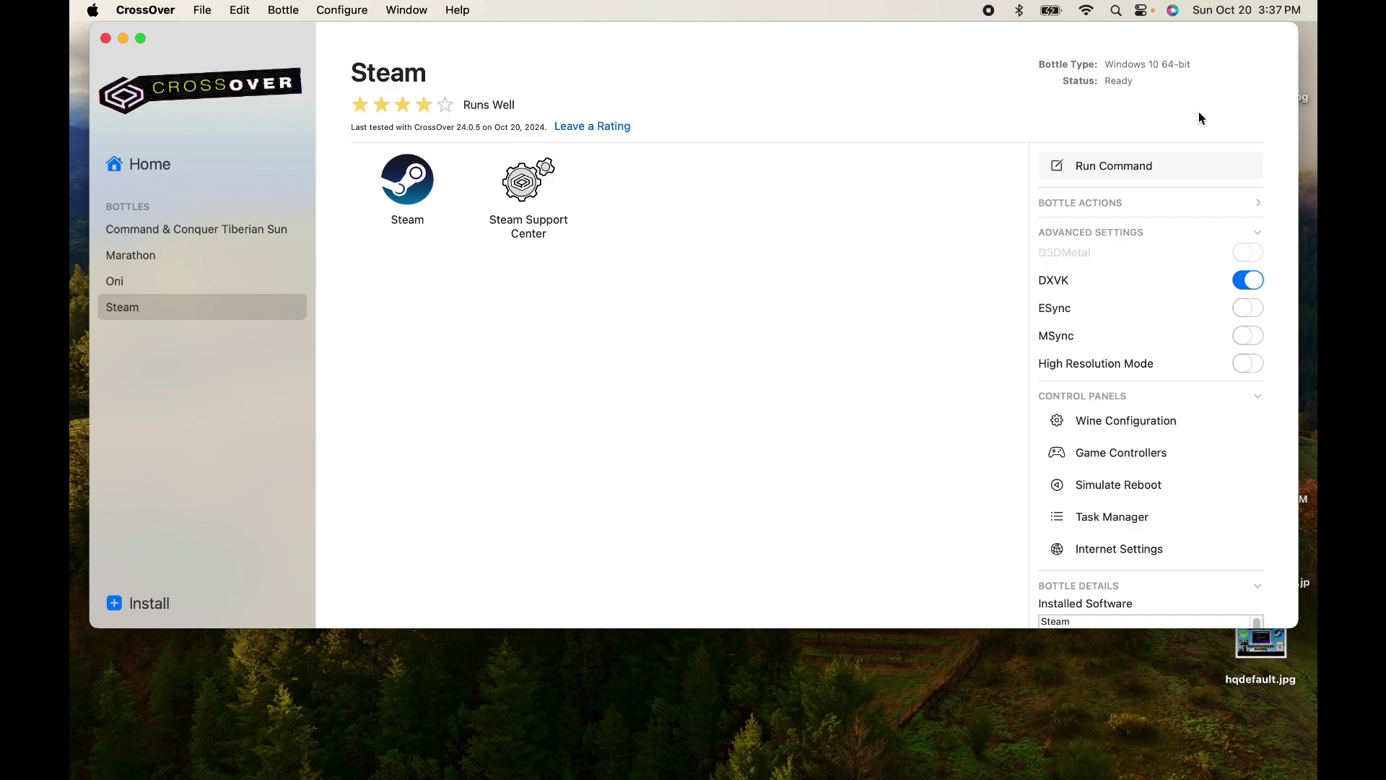
# - Return to the application catalogue and delete the 'DXVK' search text
pyautogui.click(151, 613)
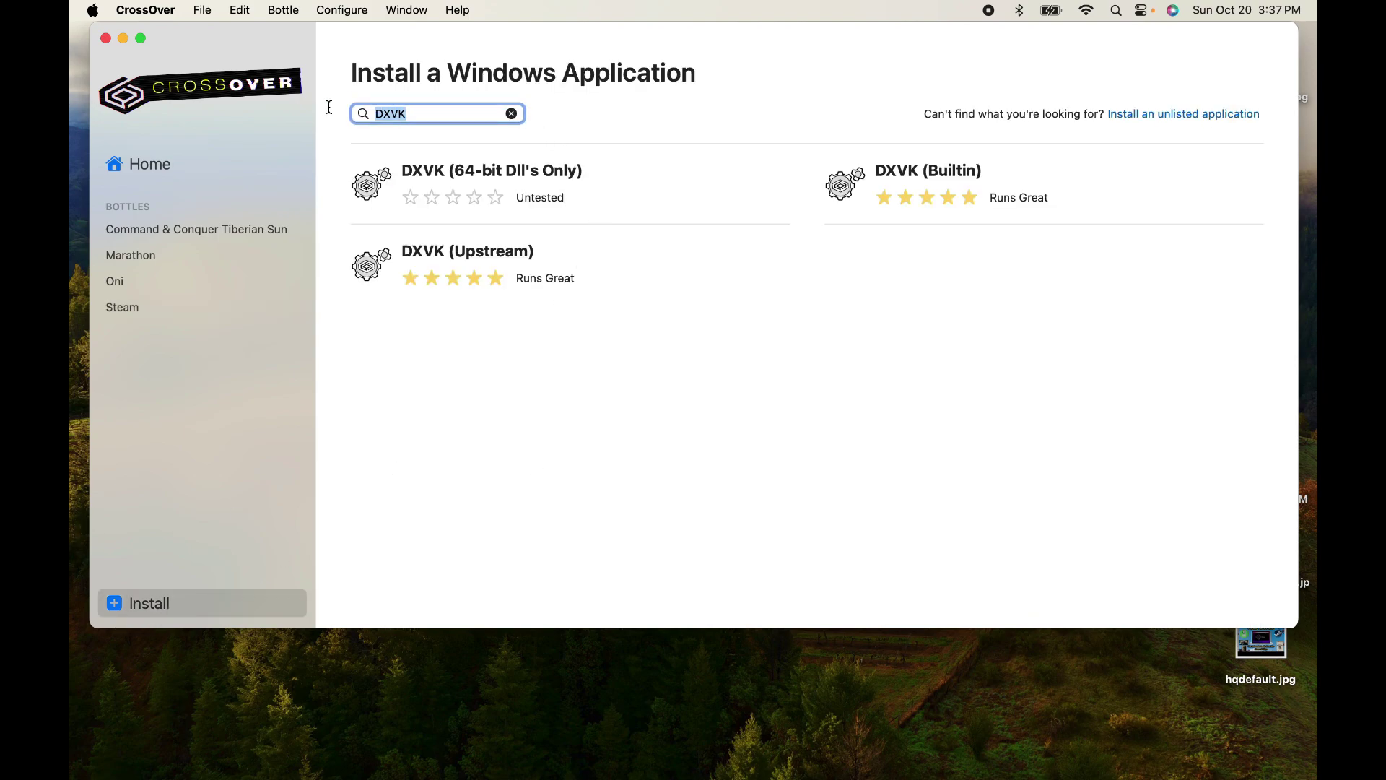
pyautogui.press('BackSpace')
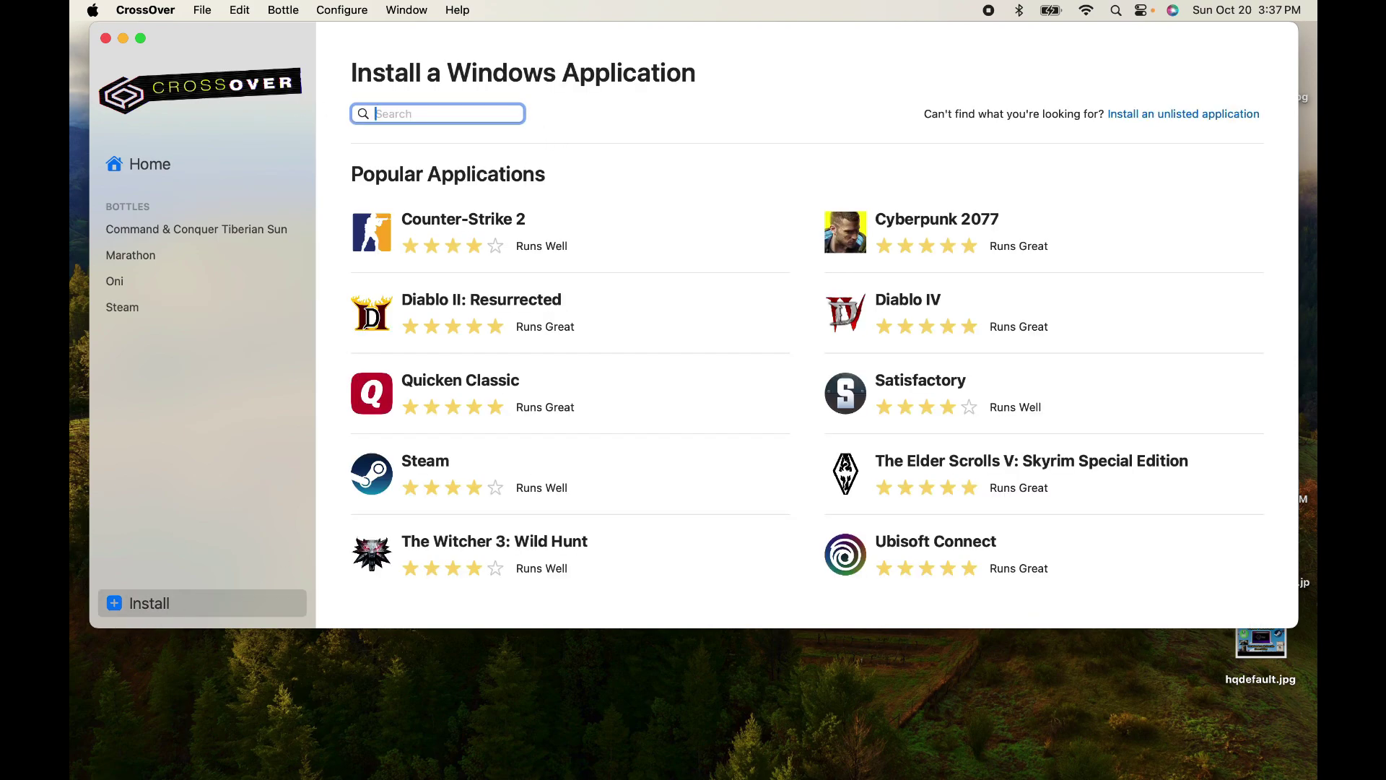